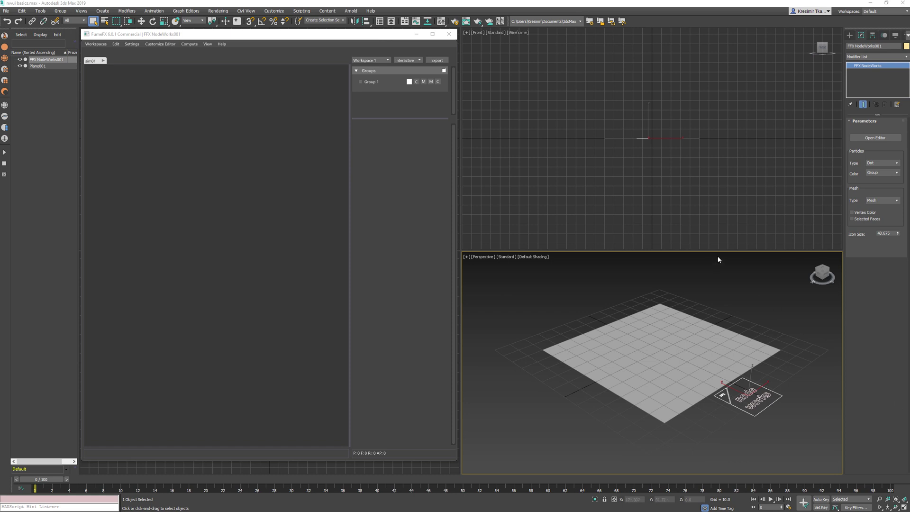
Step: Check the simulation mode list, keep Interactive, and open the Settings panel list
left_click(419, 60)
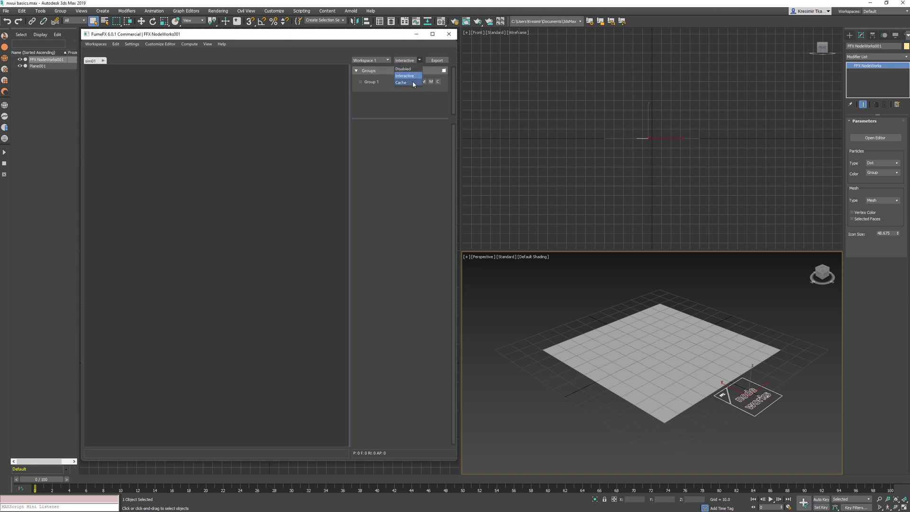
left_click(332, 90)
left_click(132, 44)
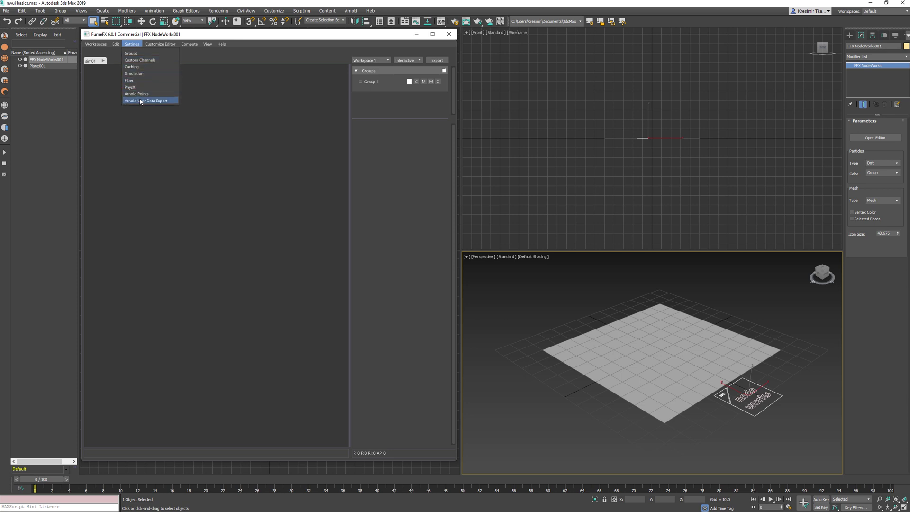
Step: Add the Custom Channels panel from the side-panel menu and collapse it beneath Groups
left_click(393, 55)
right_click(393, 55)
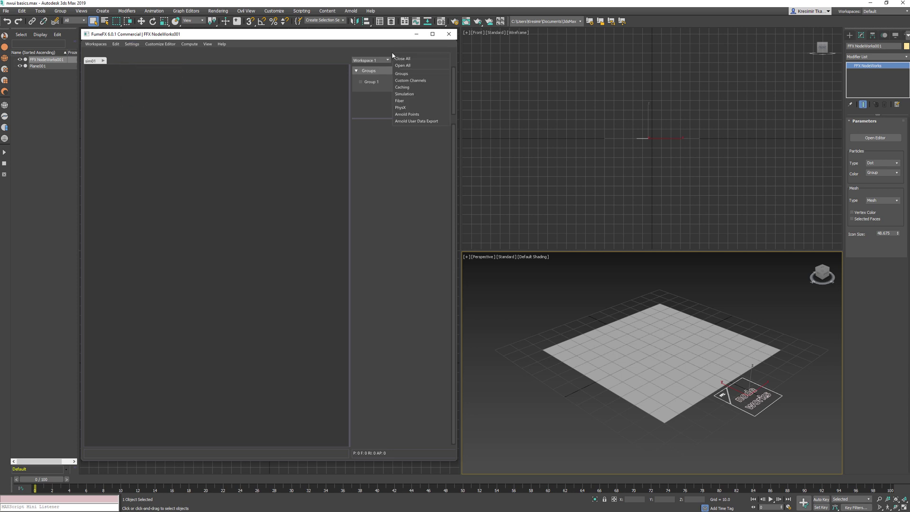
left_click(410, 81)
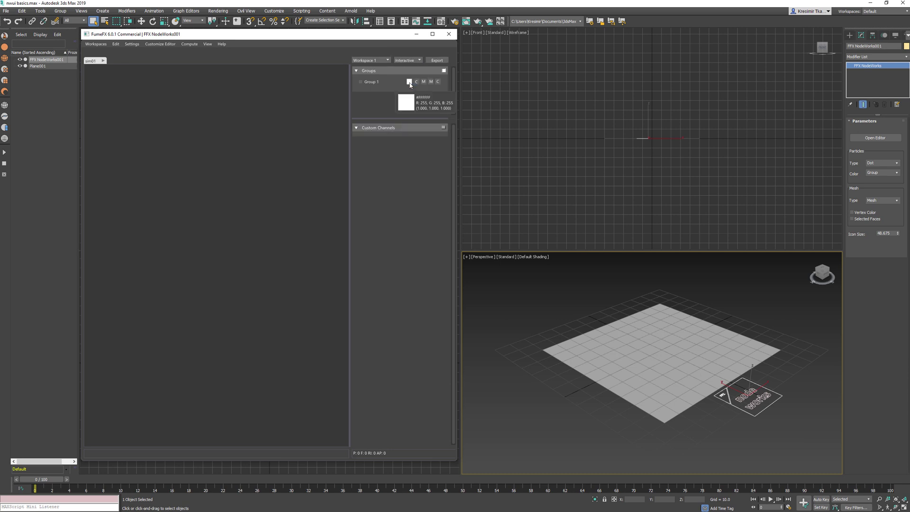
left_click(444, 128)
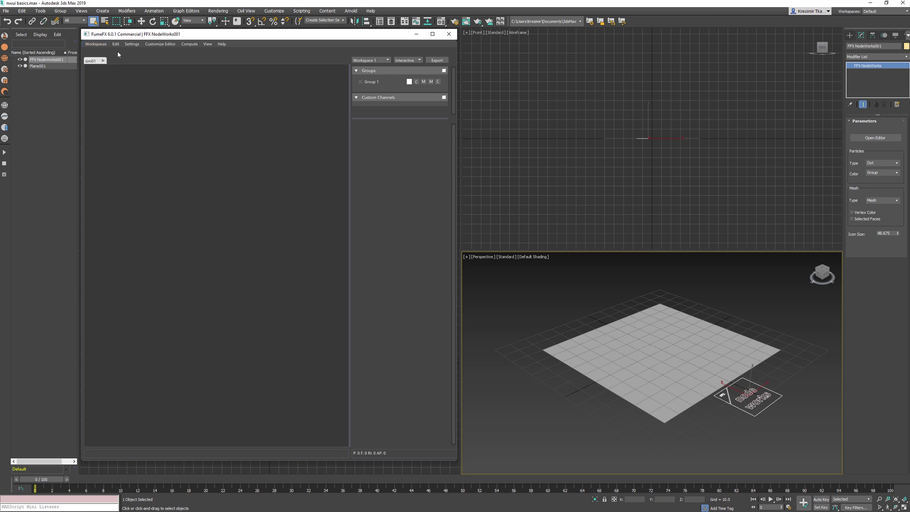
Step: Open Customize Editor, toggle Display Grid on and back off, and rename the second tab to tab2
left_click(161, 46)
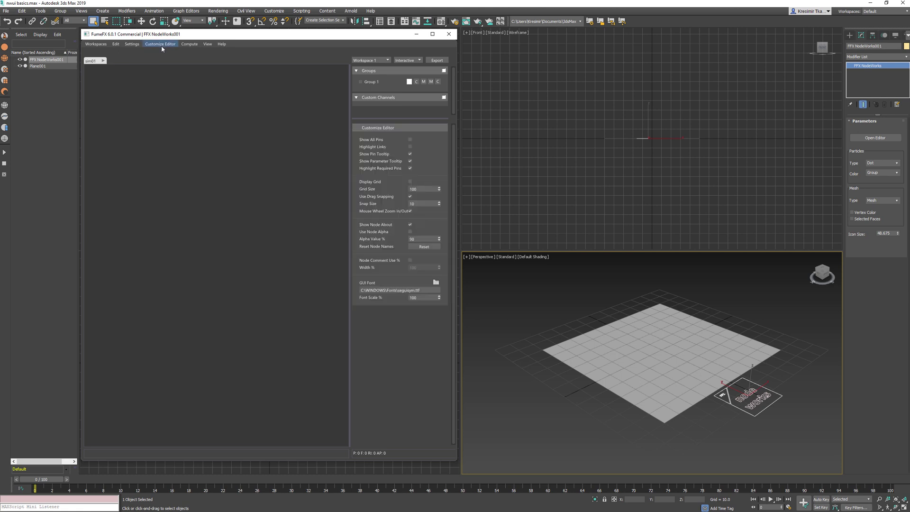
left_click(411, 182)
left_click(410, 183)
double_click(121, 61)
type("tab2")
Step: Return to sim01 and browse the Create New Node category submenus on its canvas
left_click(98, 60)
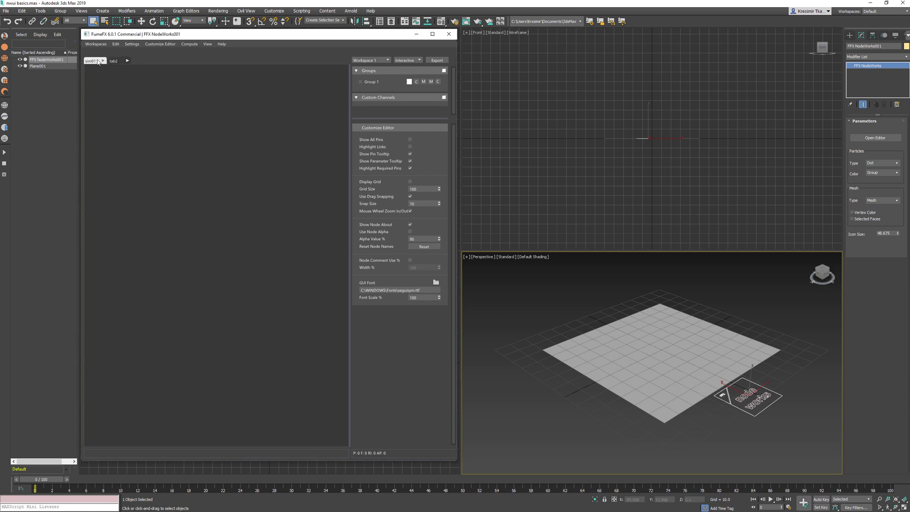
right_click(162, 153)
mouse_move(184, 167)
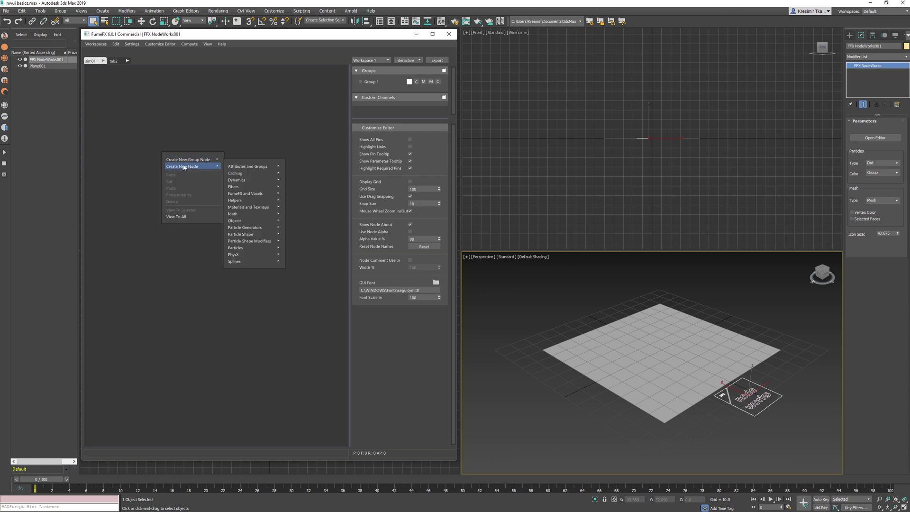
mouse_move(242, 174)
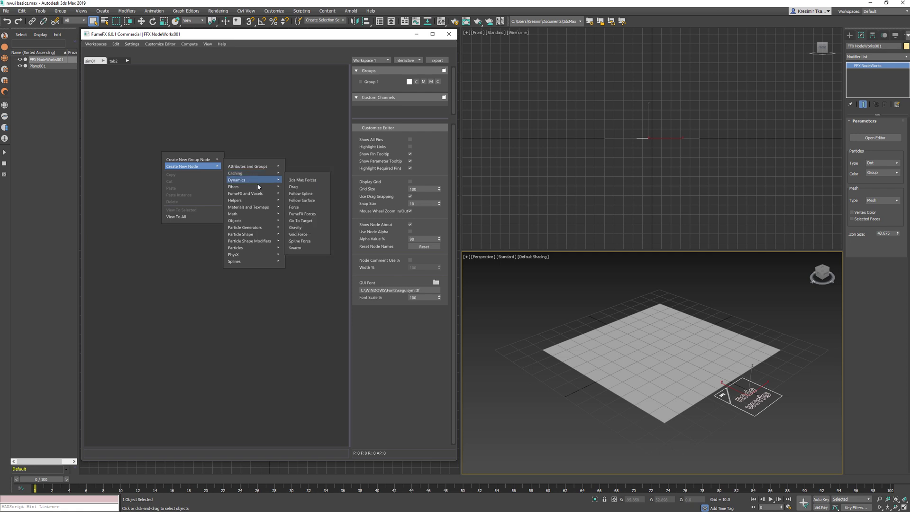
mouse_move(258, 189)
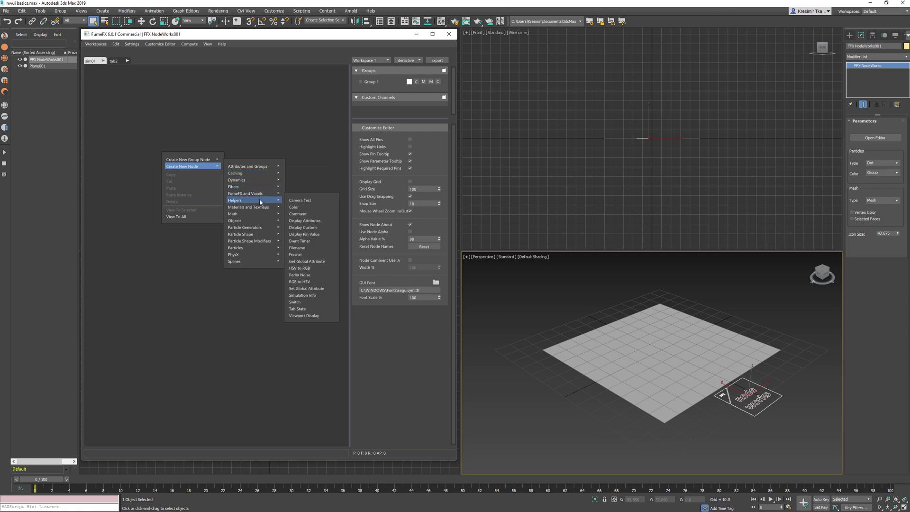
mouse_move(261, 209)
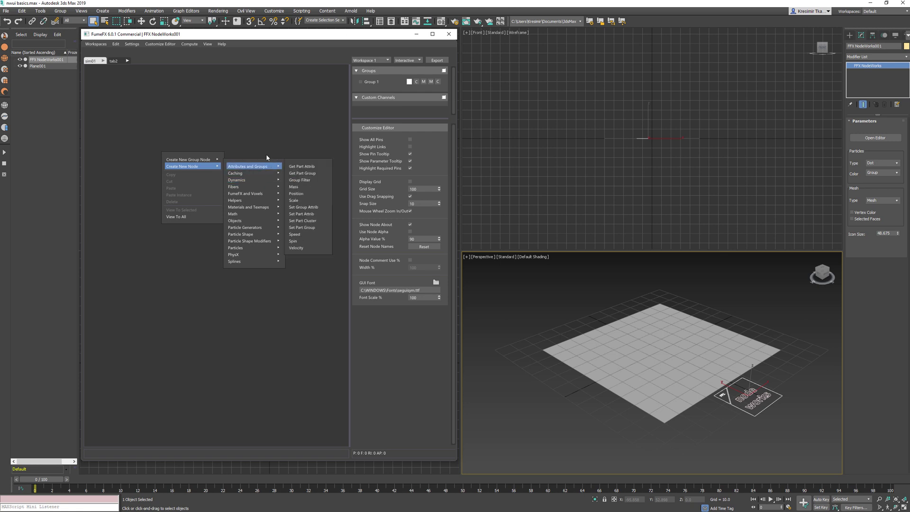
Step: Create a Simple Gen node on the sim01 canvas through quick search for 'gen'
left_click(188, 145)
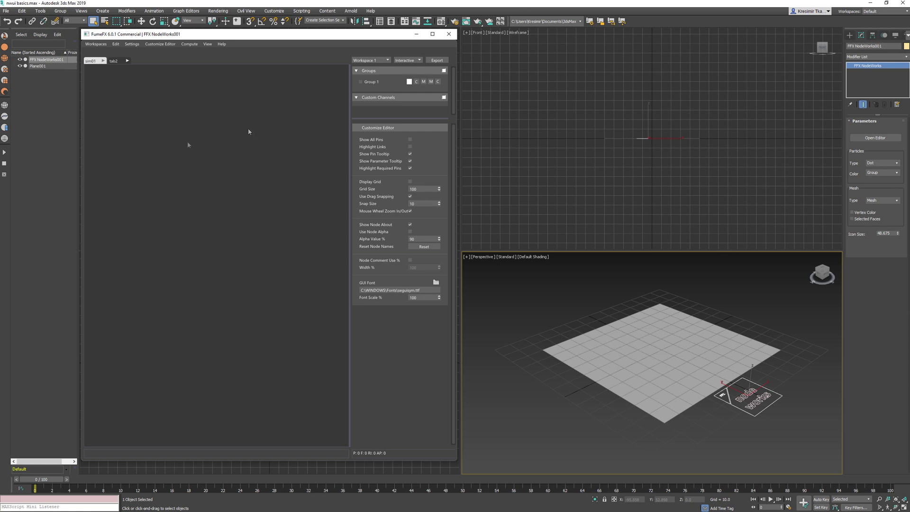
key("Tab")
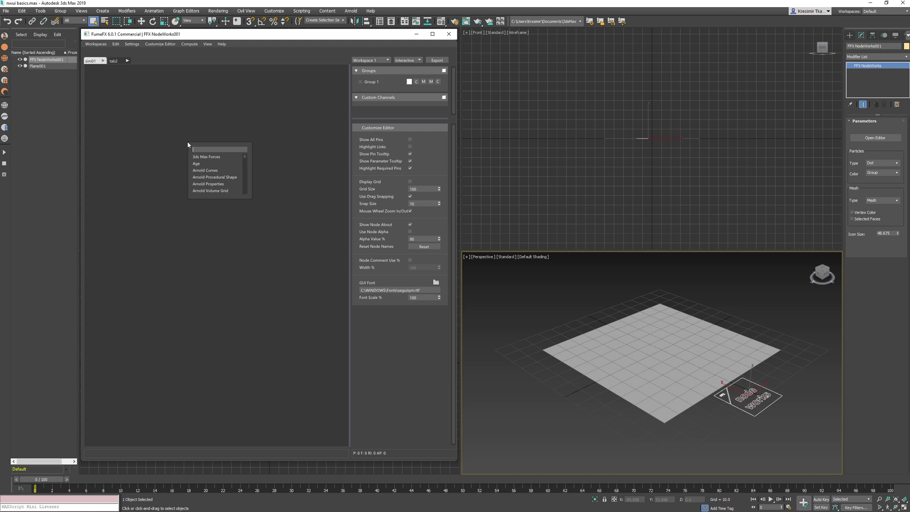
type("ge")
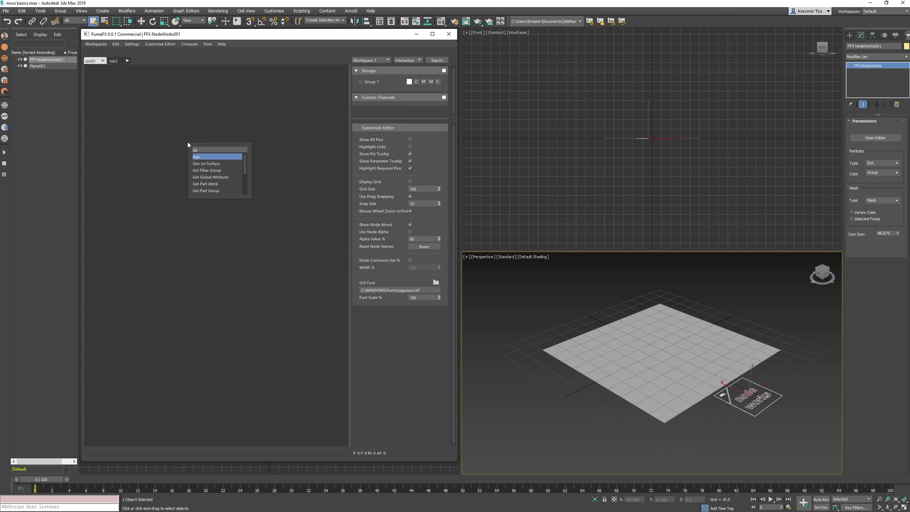
type("n")
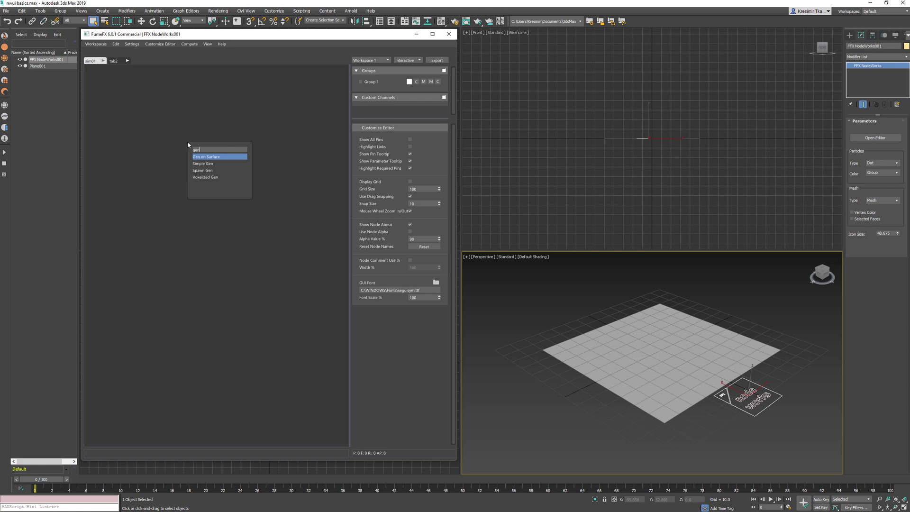
key("BackSpace")
key("BackSpace")
key("BackSpace")
type("sha")
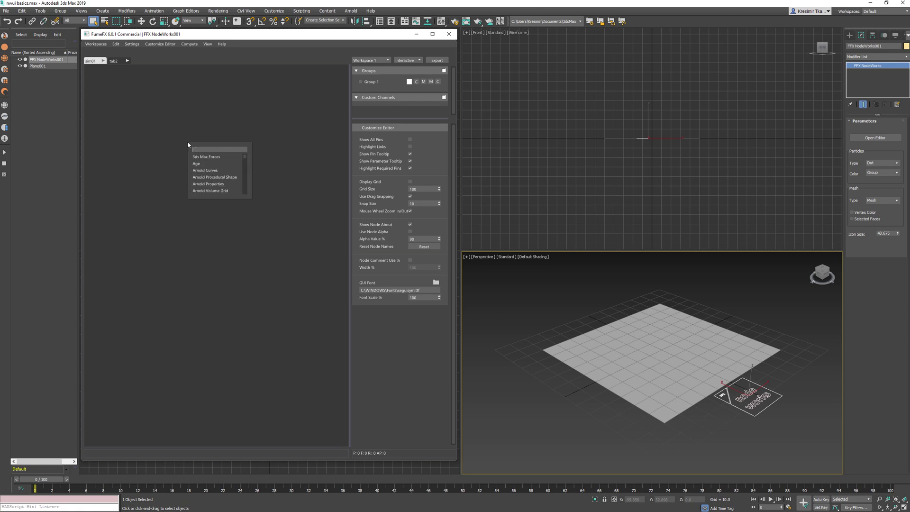
type("pe")
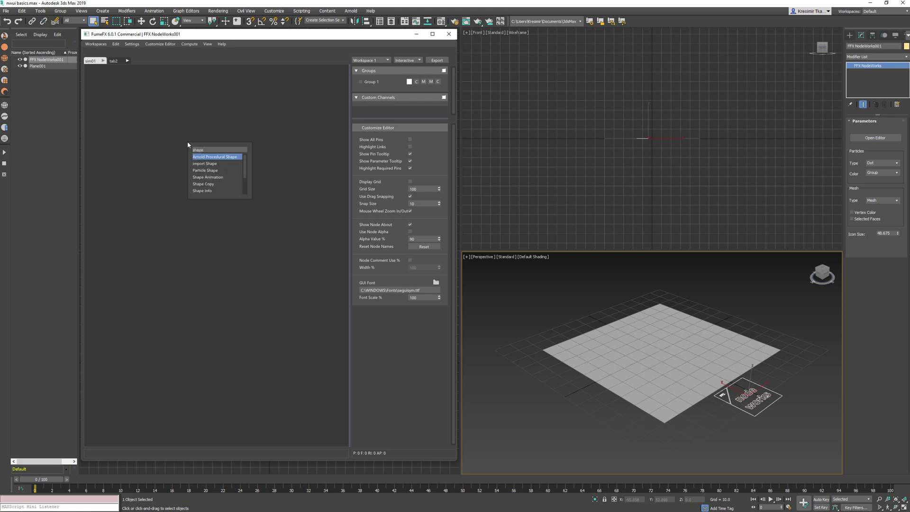
key("Down")
key("Down")
key("Down")
key("Down")
key("Down")
key("Down")
key("BackSpace")
key("BackSpace")
key("BackSpace")
key("BackSpace")
key("BackSpace")
type("gen")
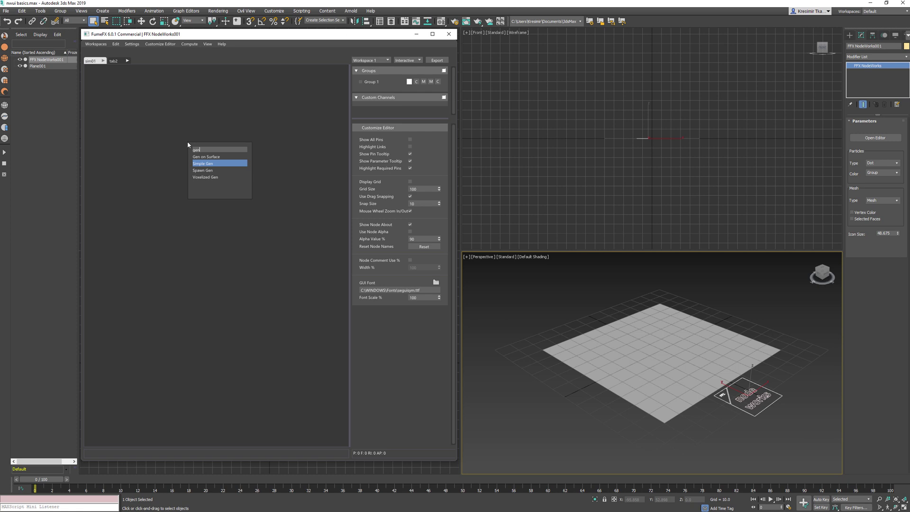
key("Return")
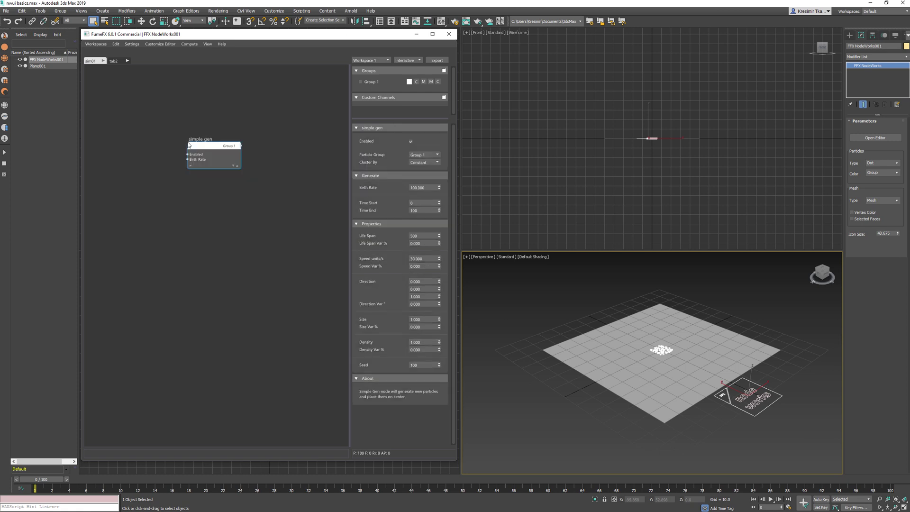
Step: Wire a Location Object node from Simple Gen and pick Plane001 as its source
left_click_drag(189, 144, 154, 158)
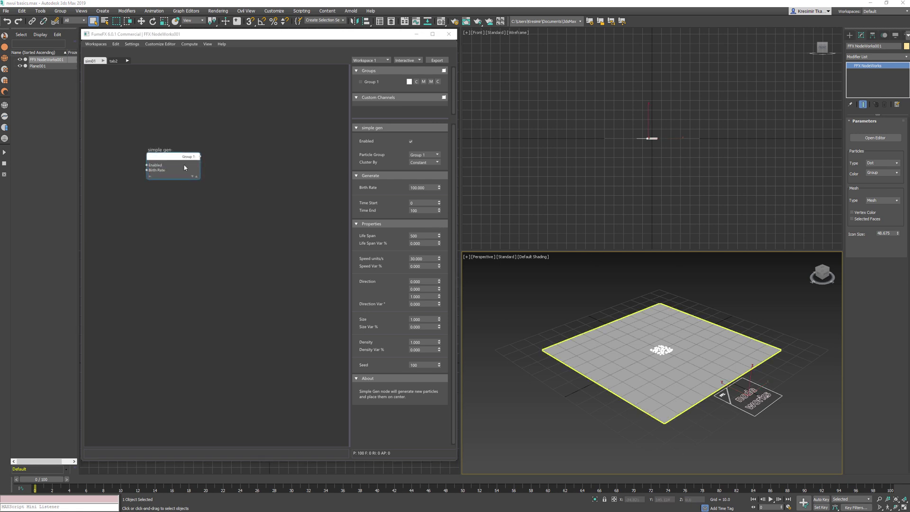
left_click_drag(198, 158, 234, 147)
type("location")
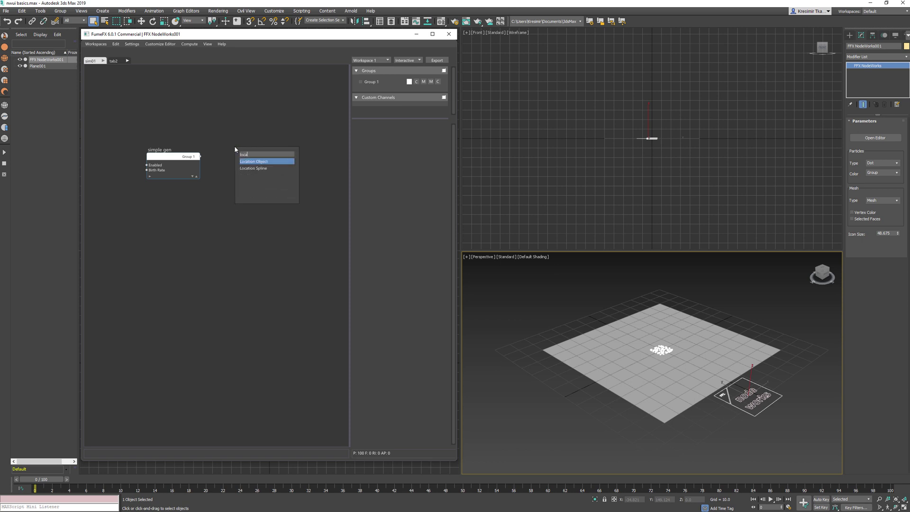
key("Return")
left_click(396, 220)
left_click(592, 343)
Step: Chain a Set Part Attrib node after Location Object and route its Position output
left_click_drag(287, 158, 308, 160)
type("set pa")
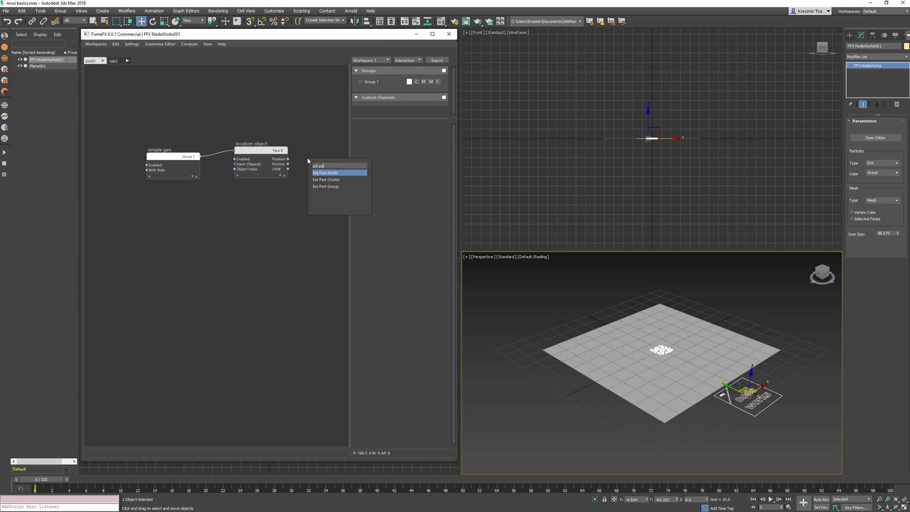
key("Return")
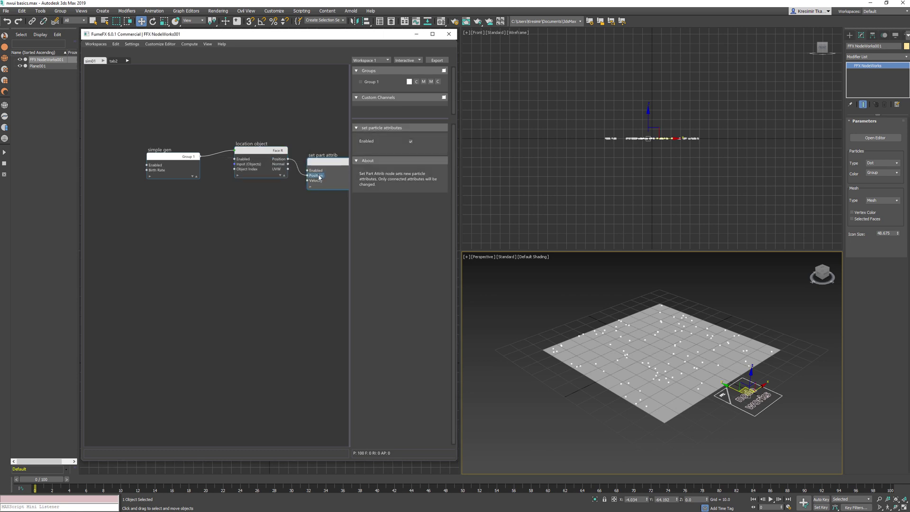
left_click_drag(319, 178, 315, 175)
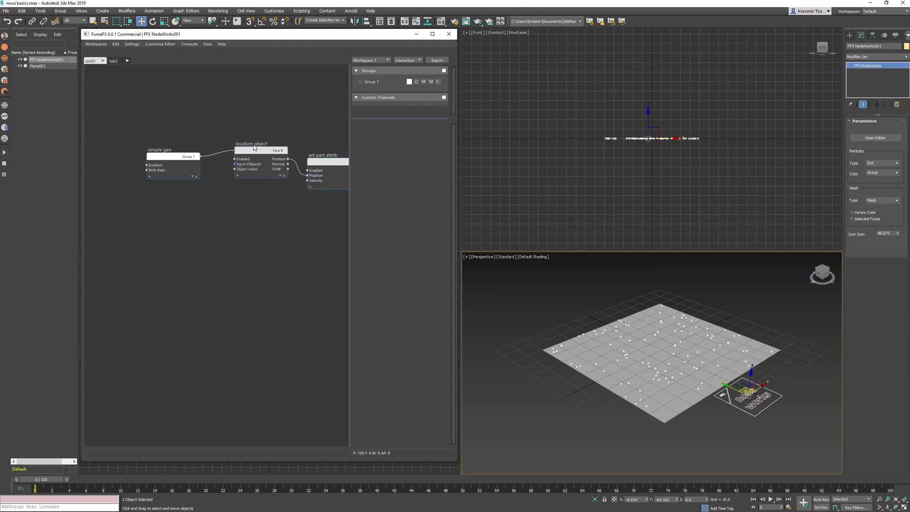
Step: Connect Position to Set Part Attrib's Position input and rename Location Object to 'pos plane'
left_click(254, 147)
double_click(254, 147)
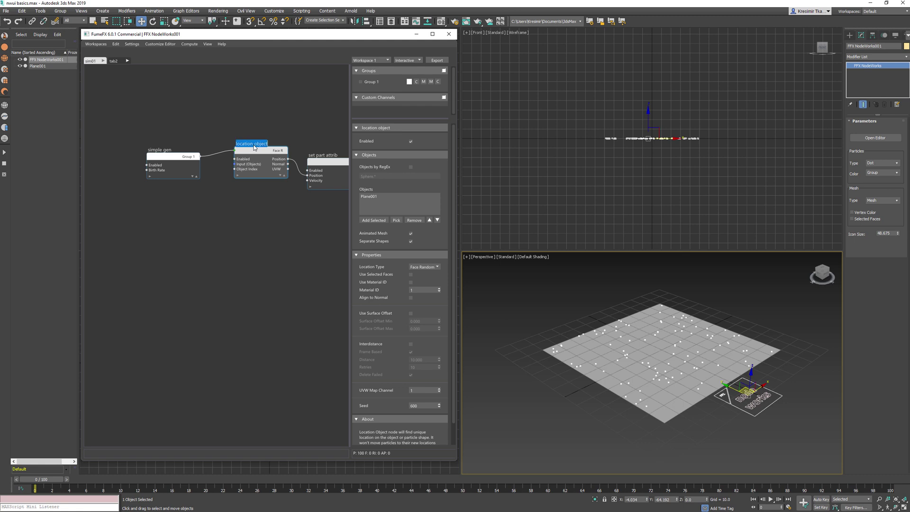
type("pos planeq")
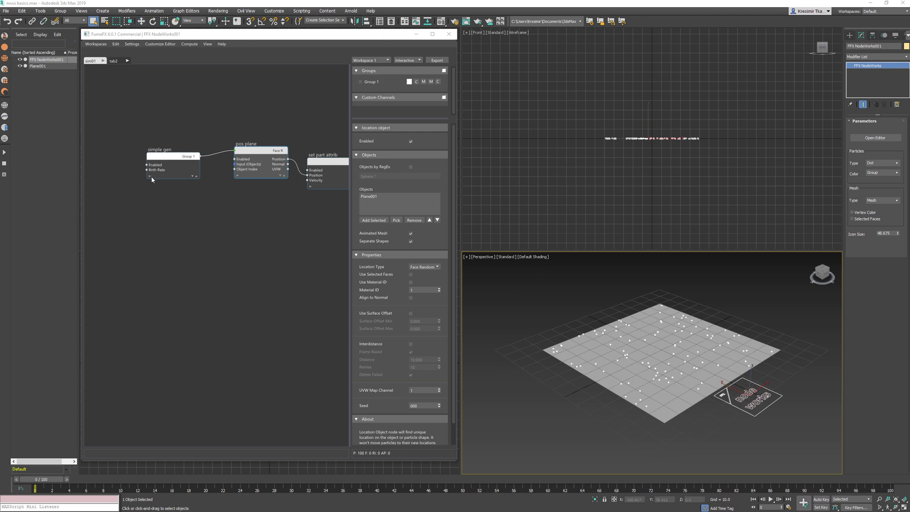
Step: Inspect Simple Gen's settings and switch the Set Part Attrib node on
left_click(150, 178)
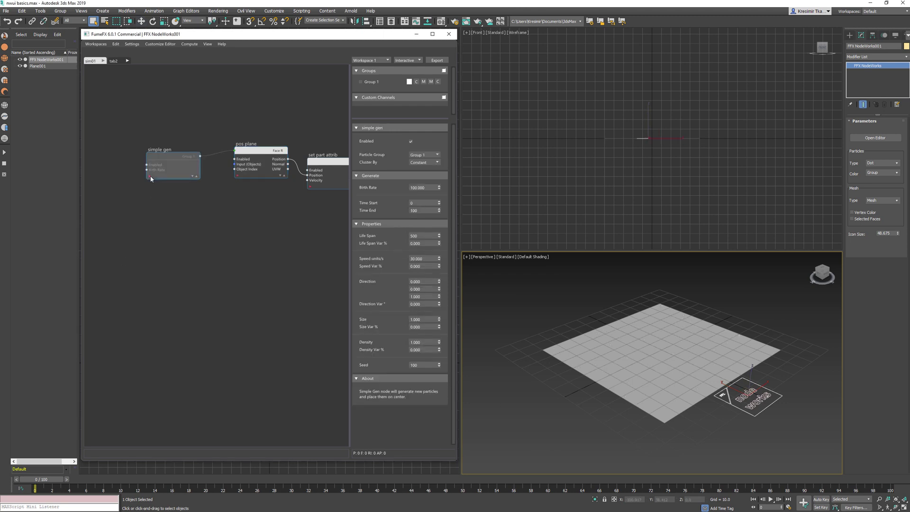
left_click(311, 187)
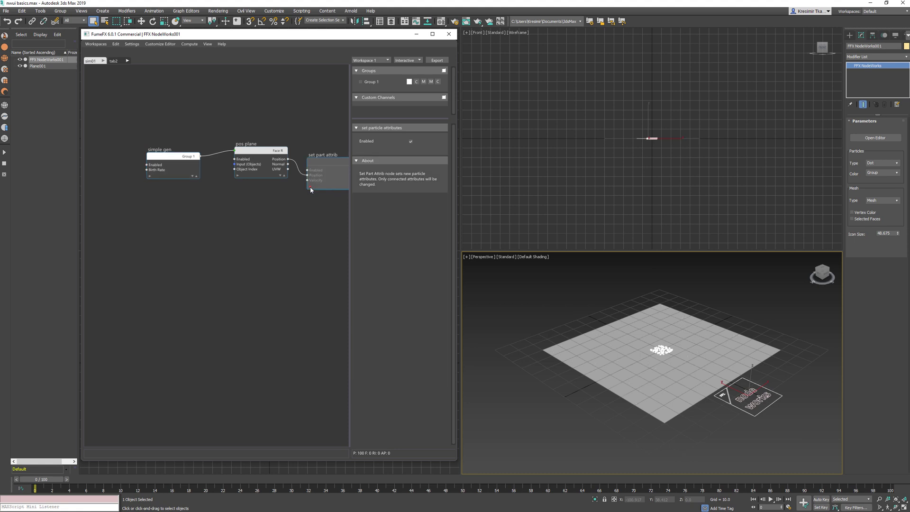
left_click(310, 187)
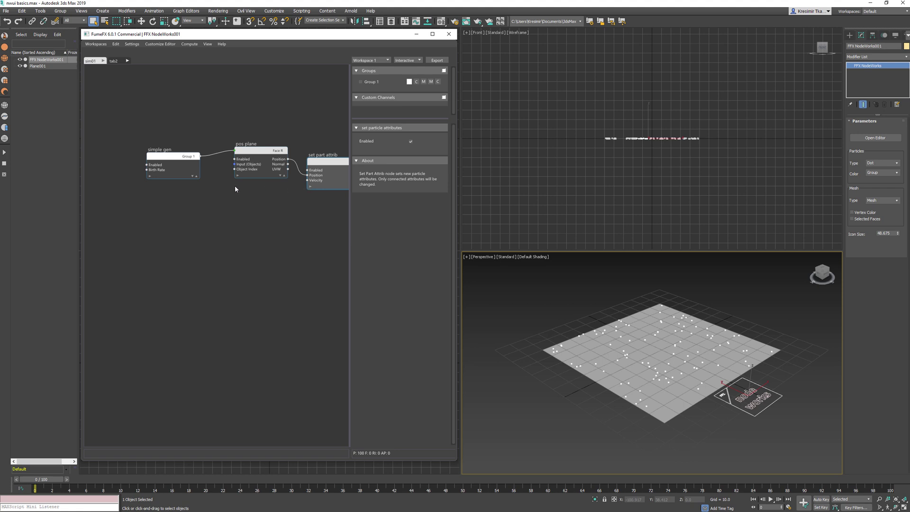
Step: Reconnect simple gen to pos plane and make Group 1's particles green
left_click(216, 156)
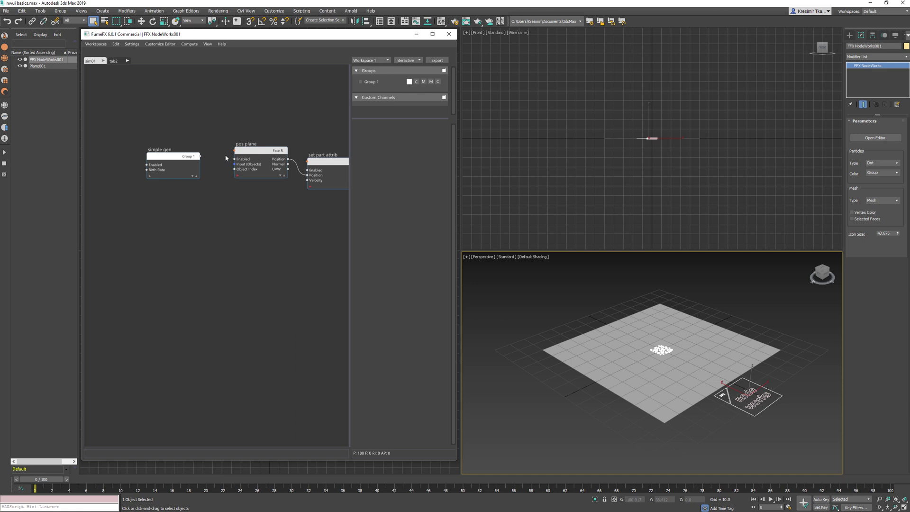
left_click_drag(235, 154, 191, 159)
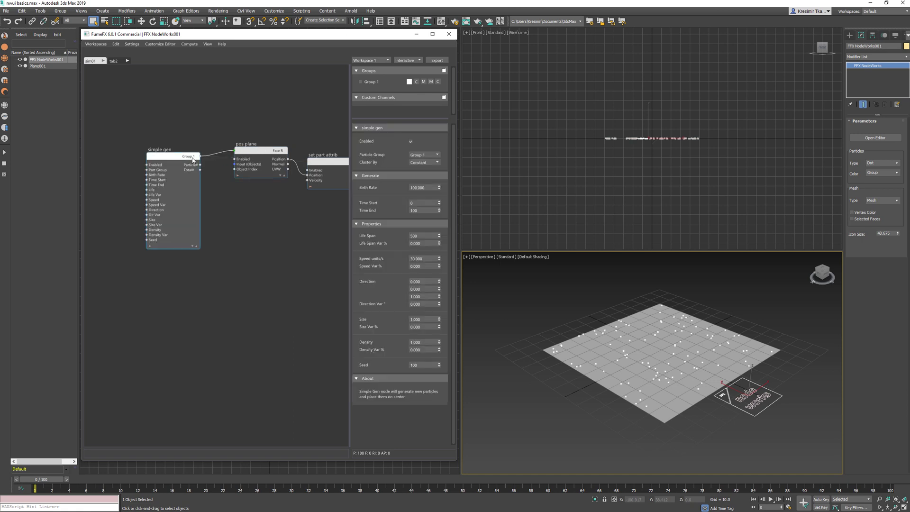
left_click(409, 82)
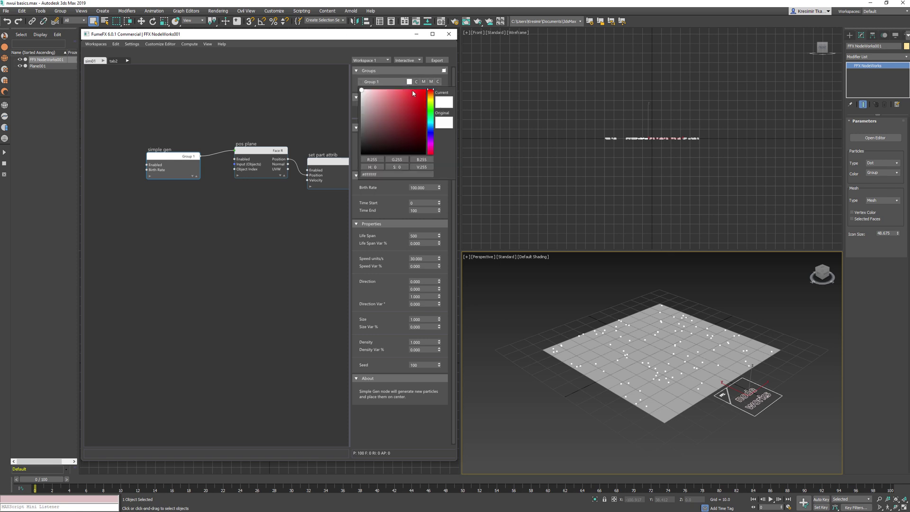
left_click(415, 97)
left_click(430, 115)
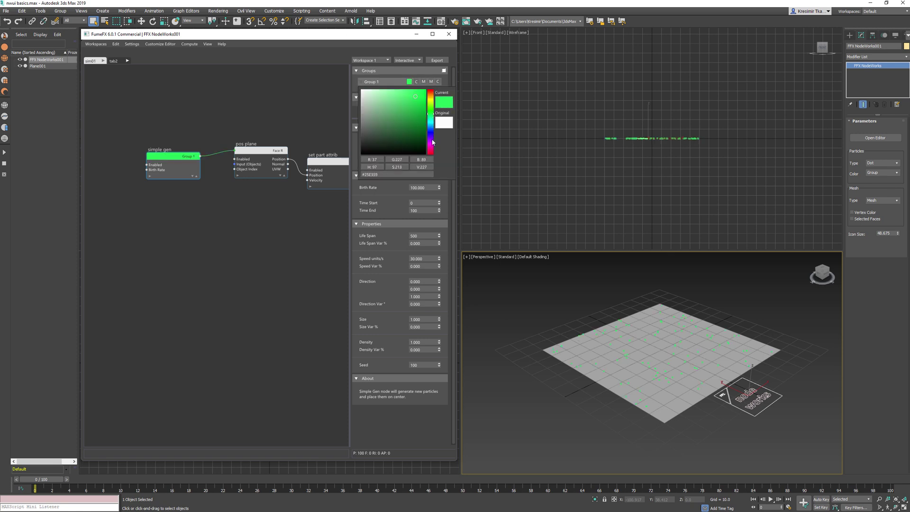
left_click(412, 46)
Step: Add a new particle group, Group 2, and move set part attrib higher
right_click(393, 91)
left_click(396, 96)
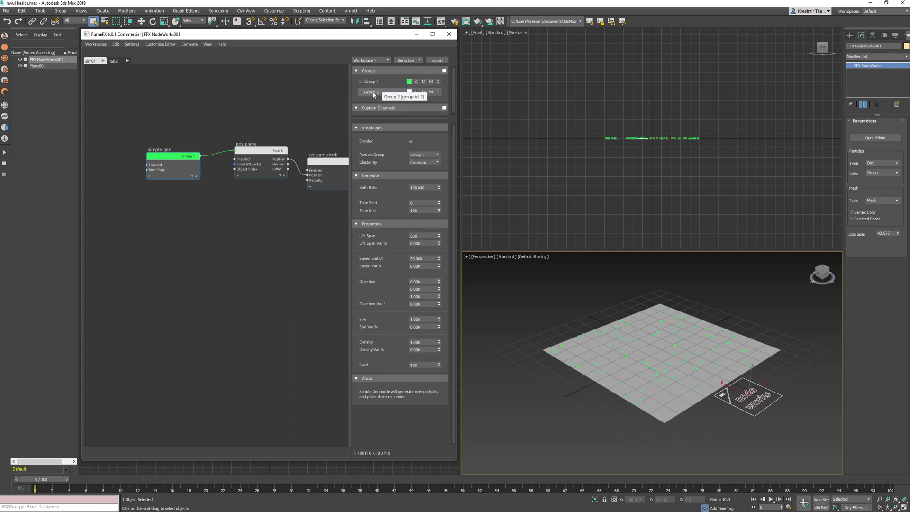
left_click_drag(318, 155, 319, 128)
left_click(311, 136)
left_click(307, 138)
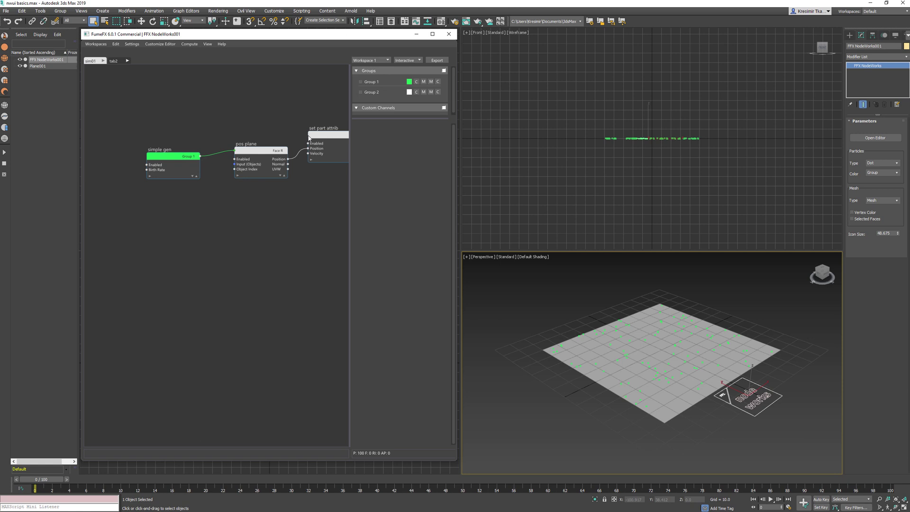
Step: Expand pos plane to show all ports and view its Object input's pin type
left_click(310, 137)
left_click(280, 177)
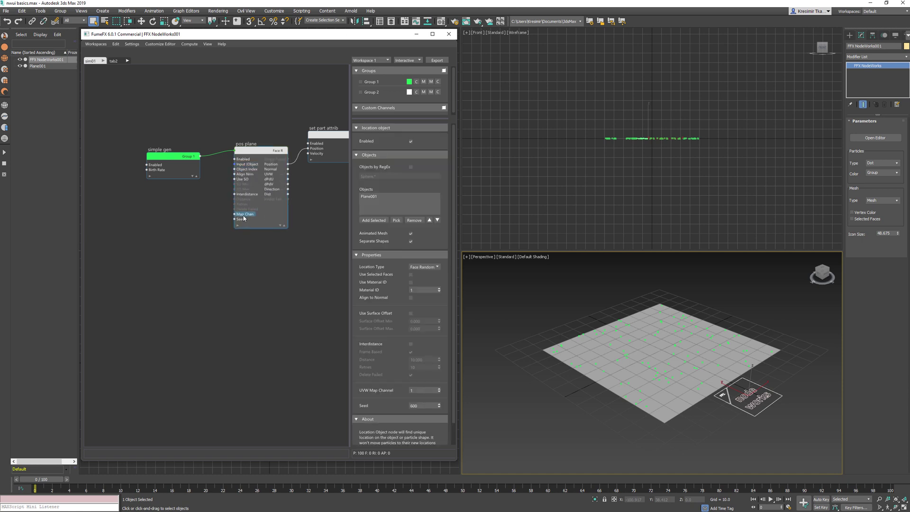
right_click(248, 165)
mouse_move(255, 174)
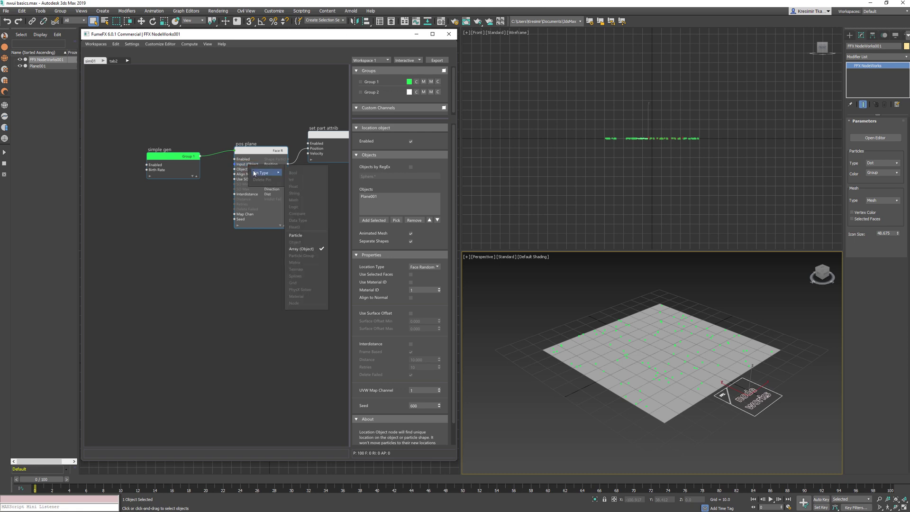
left_click(260, 152)
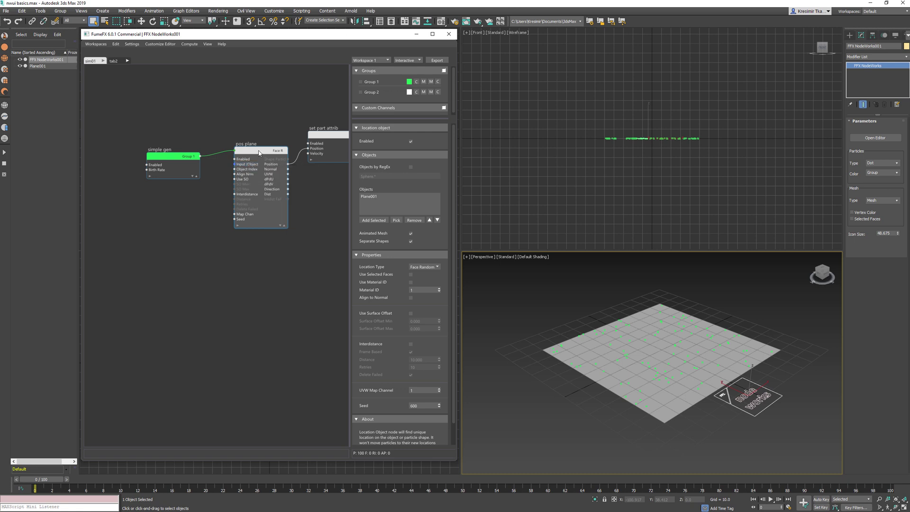
Step: View the pin type options for pos plane's Normal output, leaving them unchanged
right_click(269, 170)
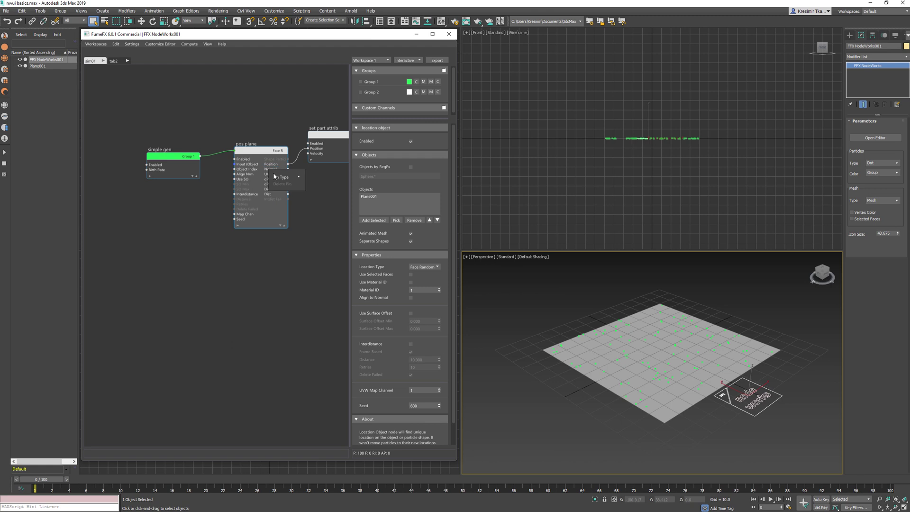
mouse_move(277, 179)
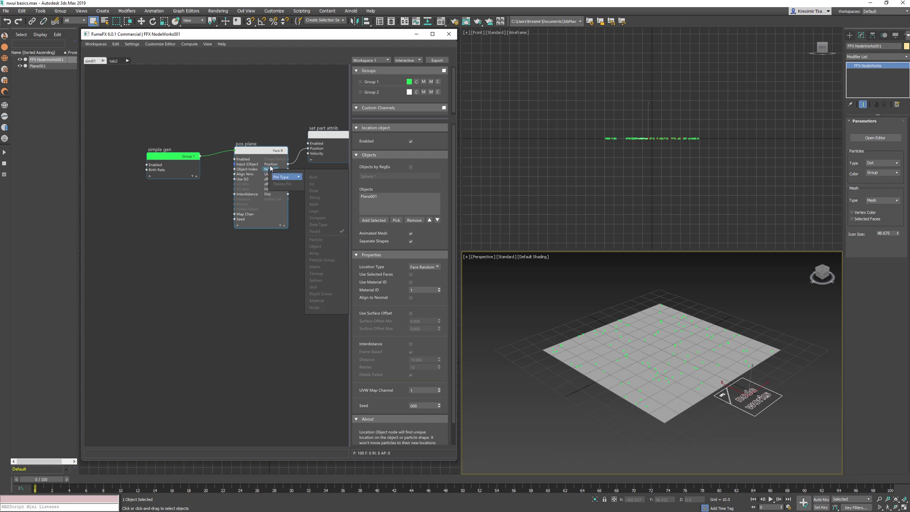
left_click(256, 154)
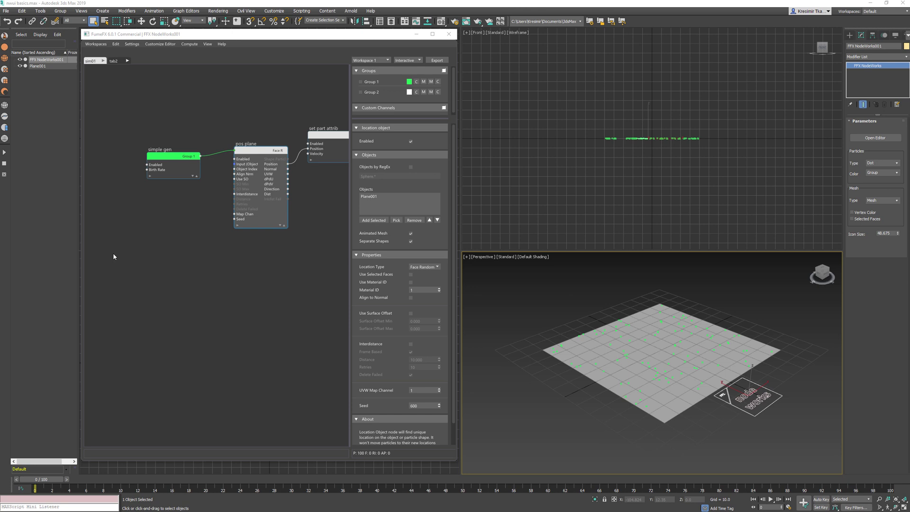
left_click_drag(133, 84, 329, 239)
key("ctrl+c")
key("ctrl+v")
left_click(261, 283)
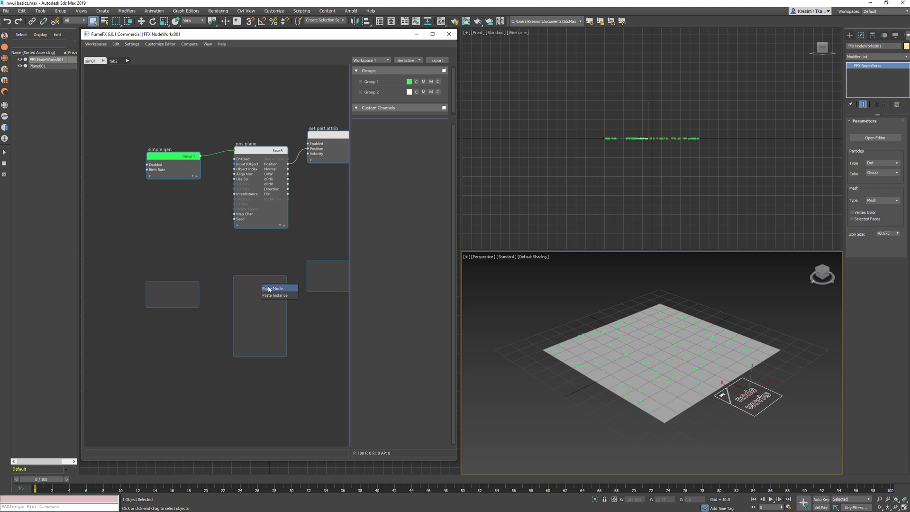
left_click(271, 288)
left_click_drag(127, 119, 334, 231)
right_click(261, 153)
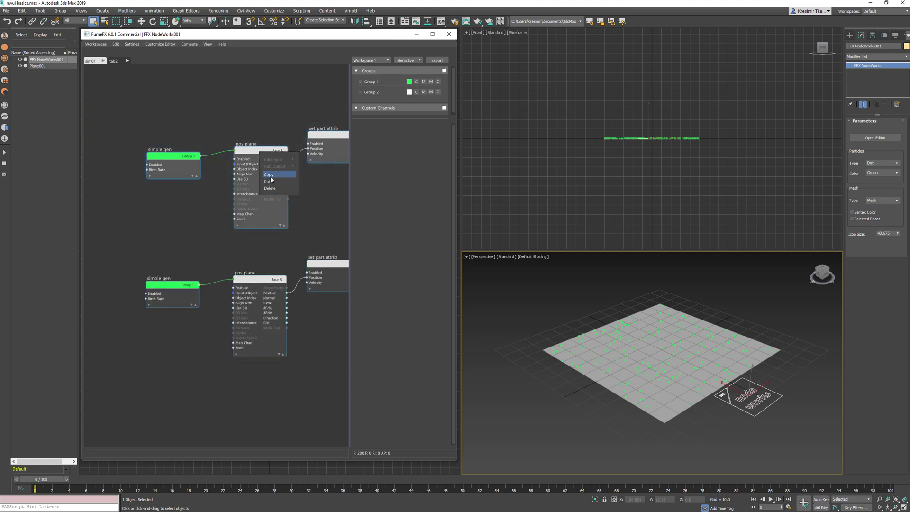
left_click(269, 174)
left_click(113, 60)
right_click(145, 125)
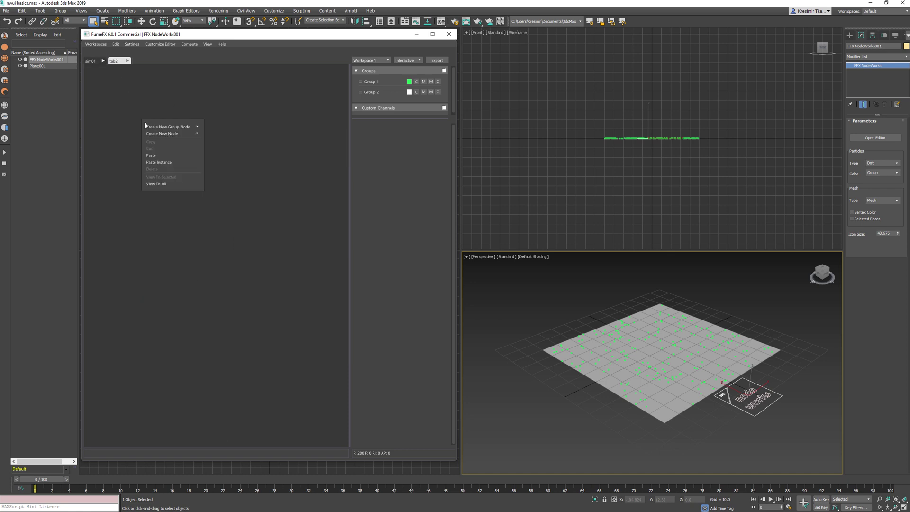
left_click(156, 155)
left_click(115, 44)
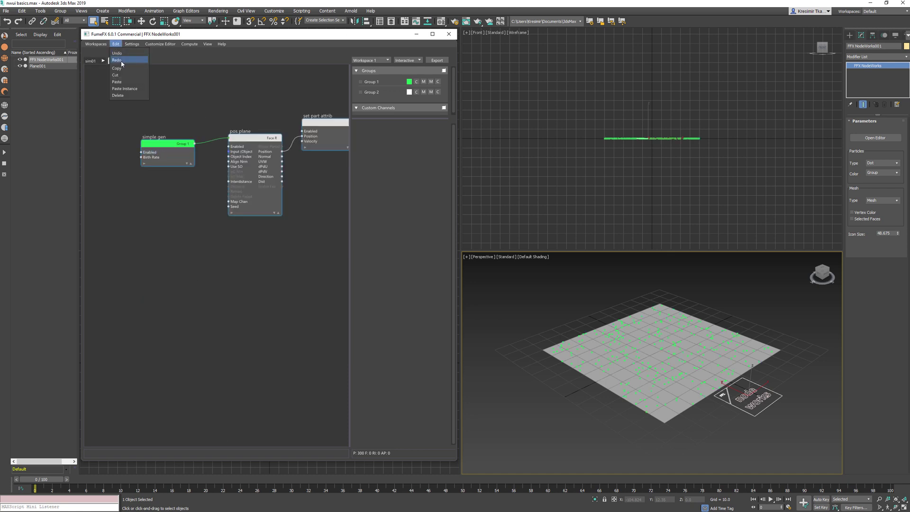
left_click(117, 53)
left_click(92, 62)
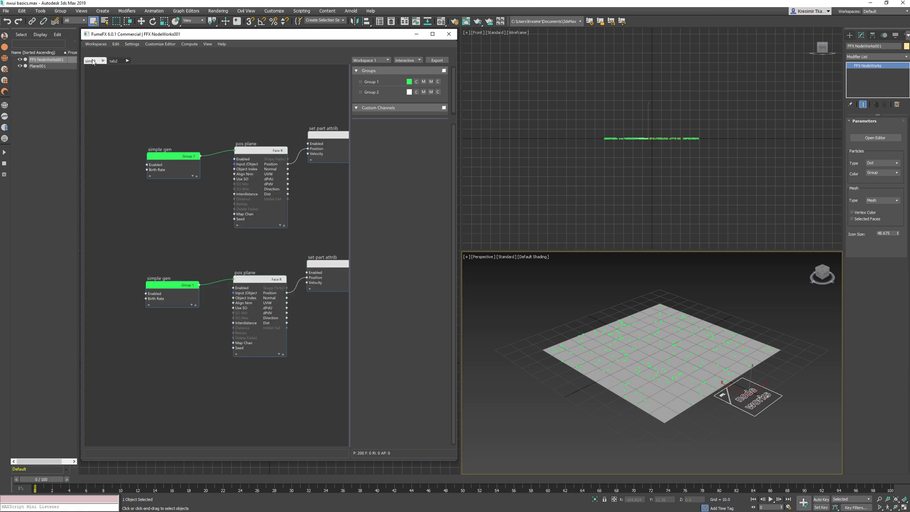
left_click(115, 43)
left_click(120, 54)
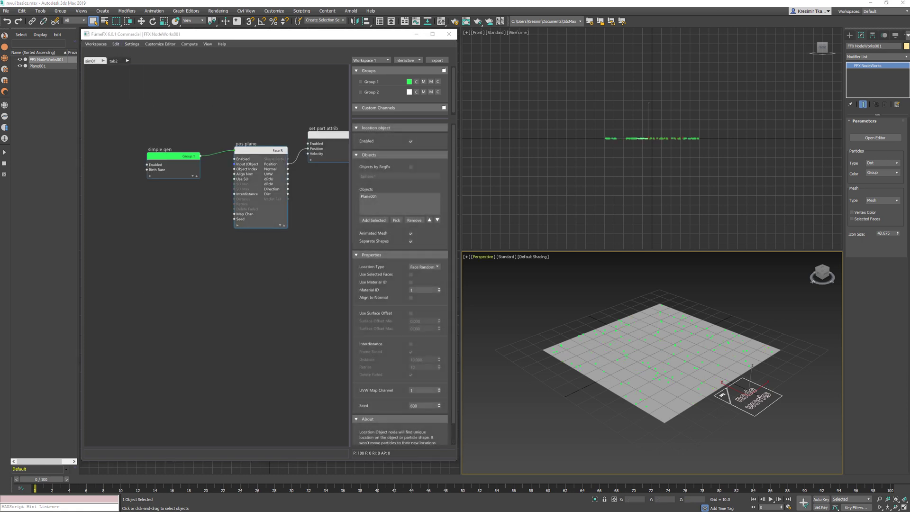
Step: Shift simple gen and pos plane left and insert a Math node into the position wire
left_click_drag(165, 142, 266, 228)
left_click_drag(258, 150, 210, 148)
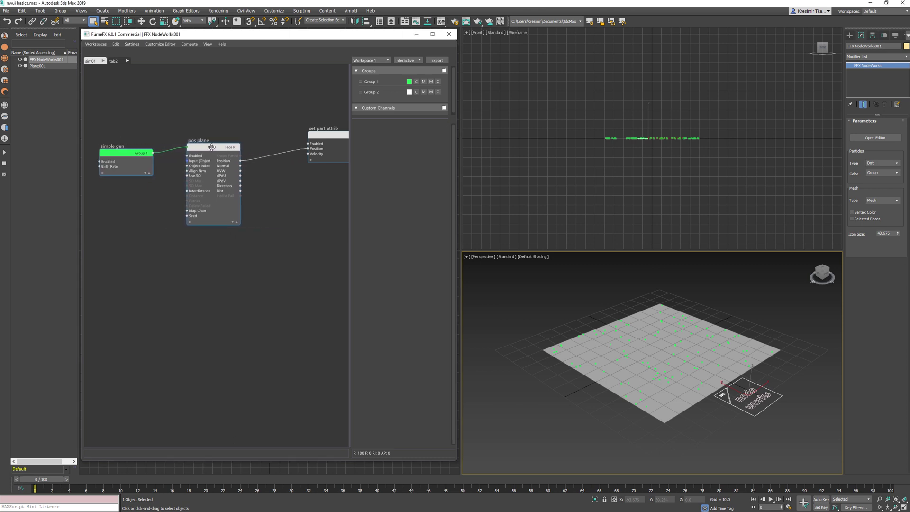
right_click(266, 160)
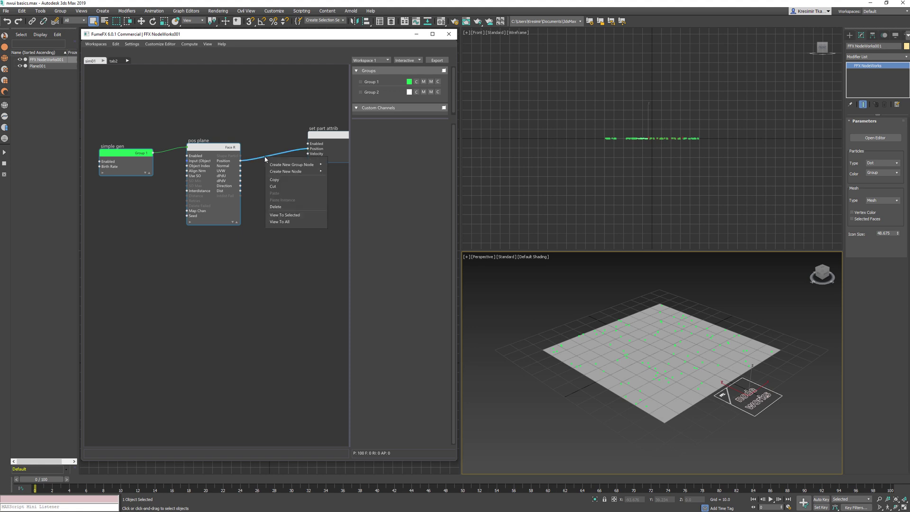
key("Tab")
type("Ma")
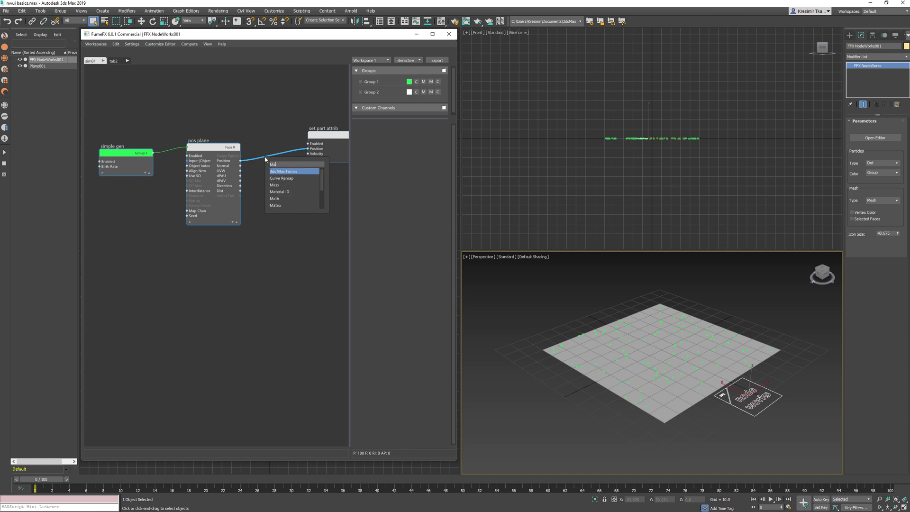
type("t")
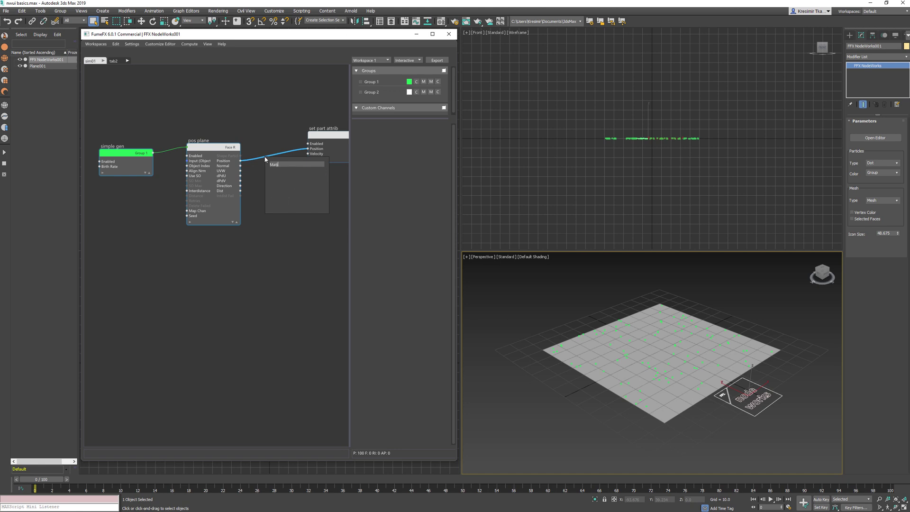
type(" h")
key("Return")
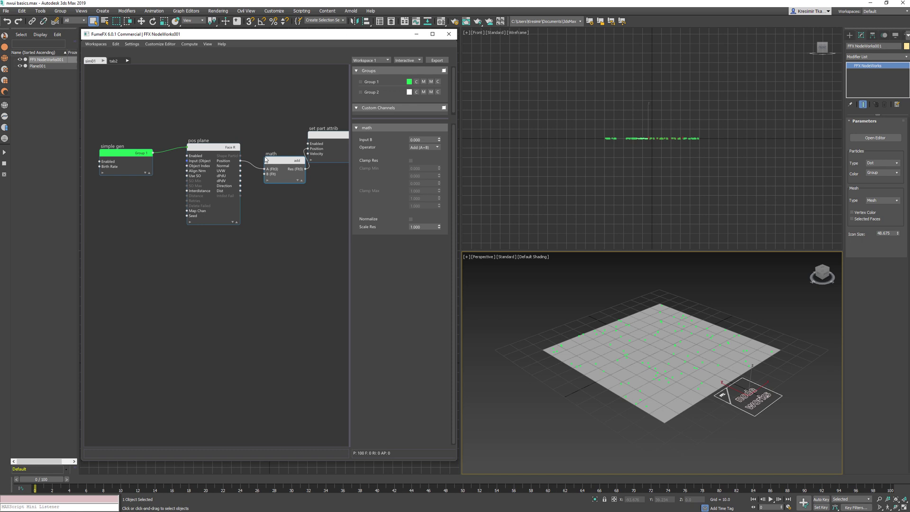
left_click_drag(277, 163, 271, 156)
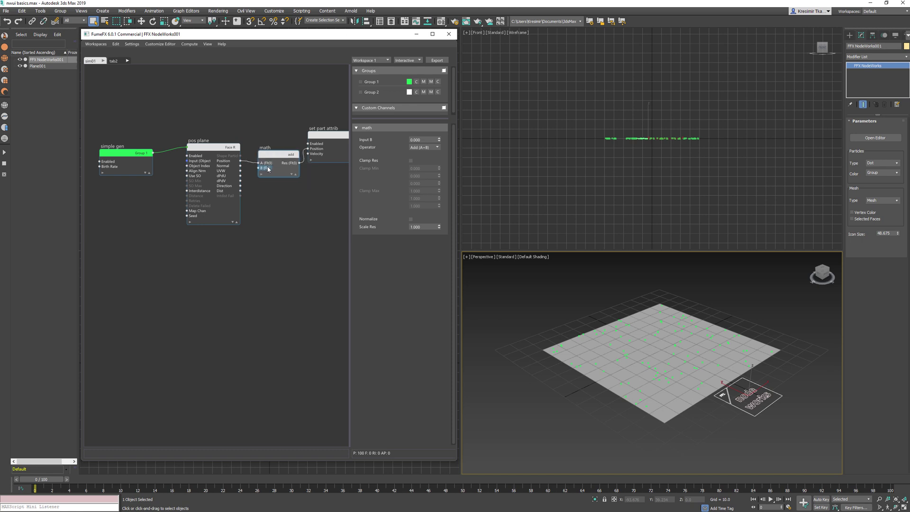
Step: Make the Add node's B input Float3 and set its offset to (20.5, 0, 10)
right_click(268, 170)
mouse_move(283, 178)
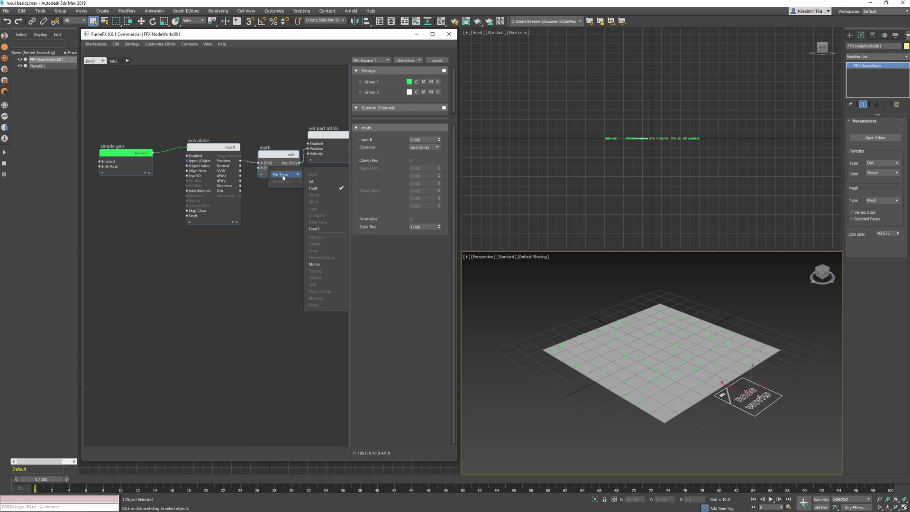
left_click(321, 229)
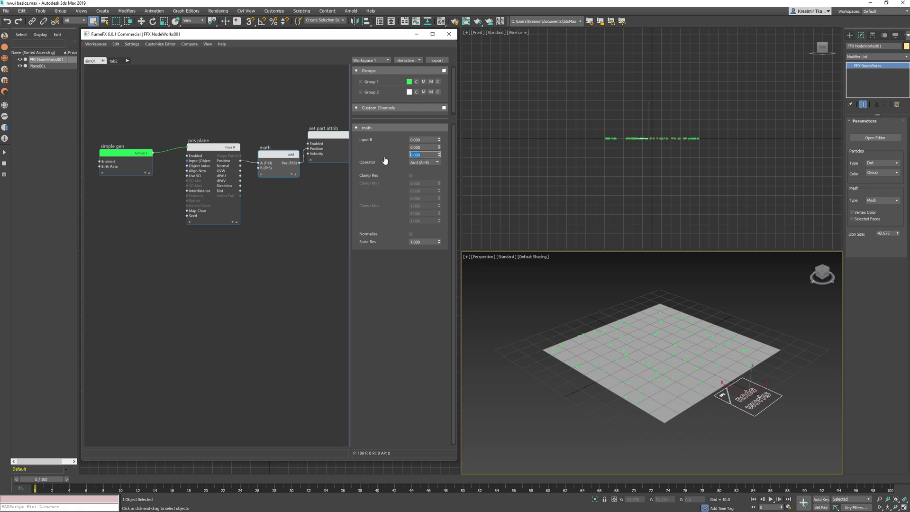
type("10")
key("Return")
double_click(417, 140)
type("10")
key("Return")
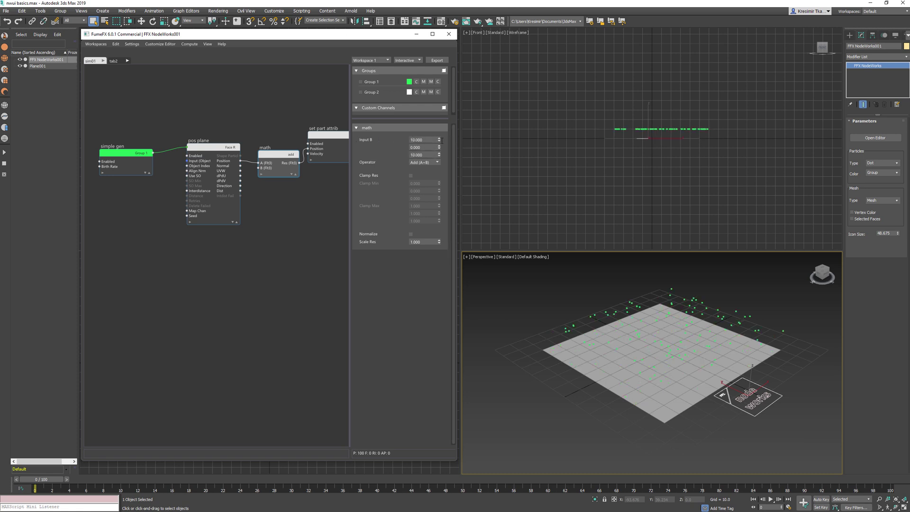
left_click_drag(439, 141, 440, 77)
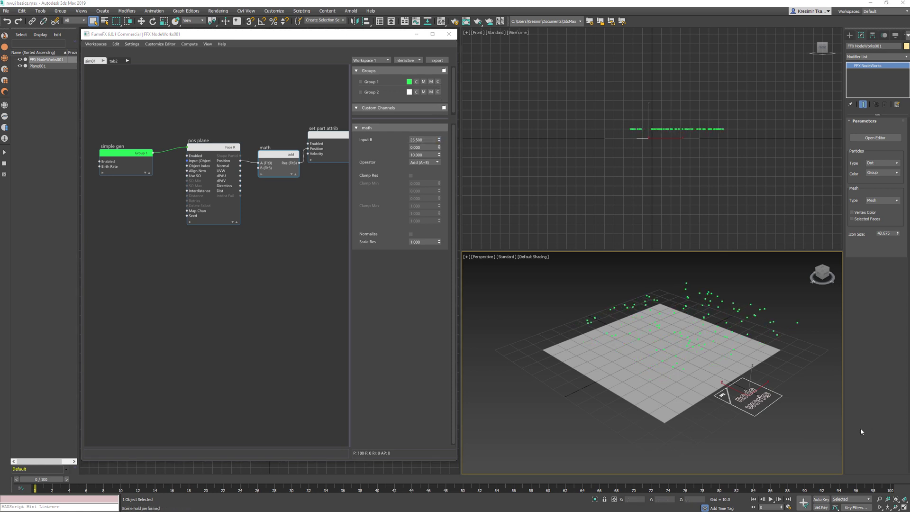
Step: Show the Custom Channels section and add Channel 1 as a Float channel
right_click(403, 55)
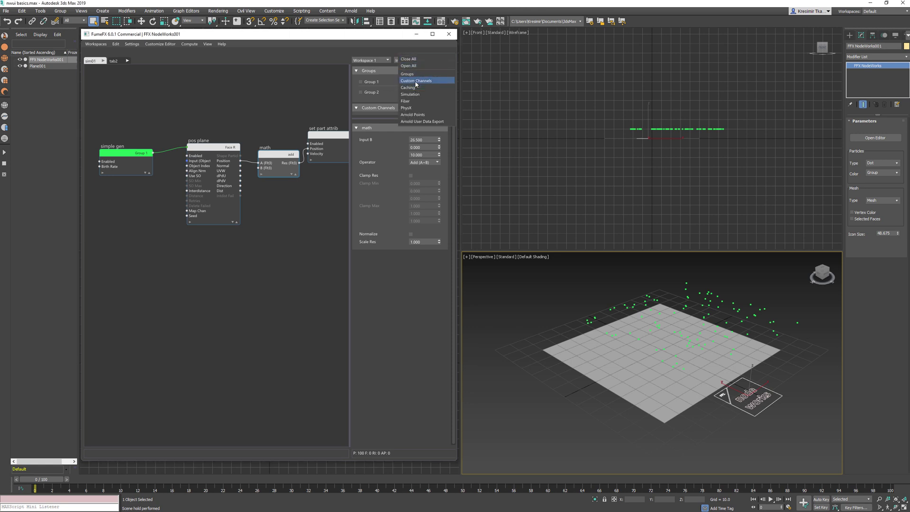
left_click(406, 100)
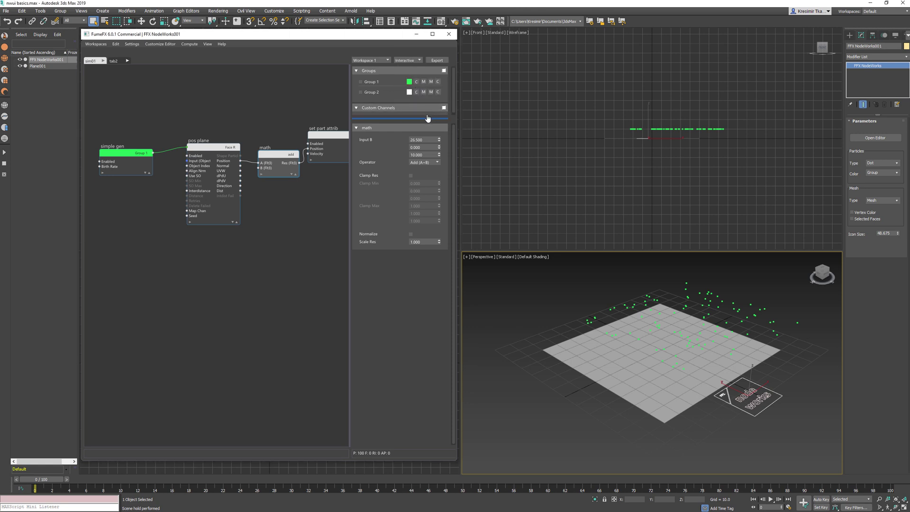
right_click(427, 115)
left_click(426, 119)
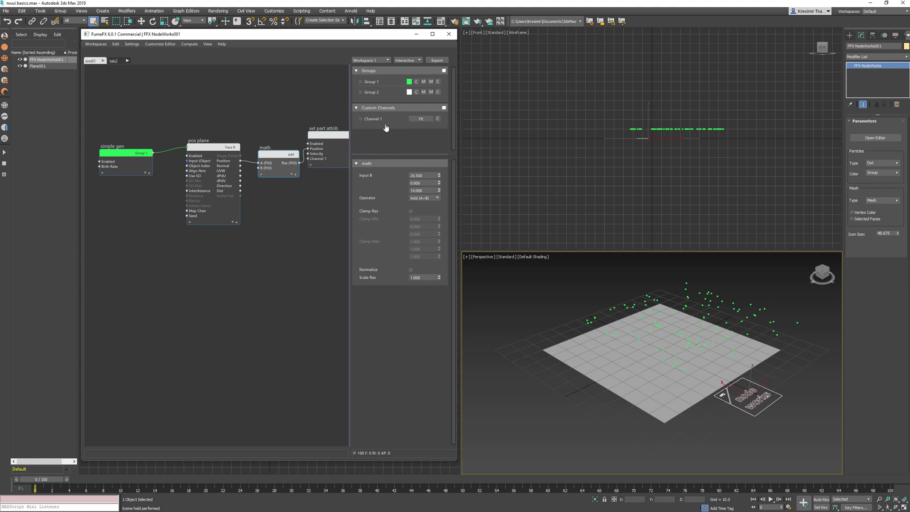
left_click(425, 119)
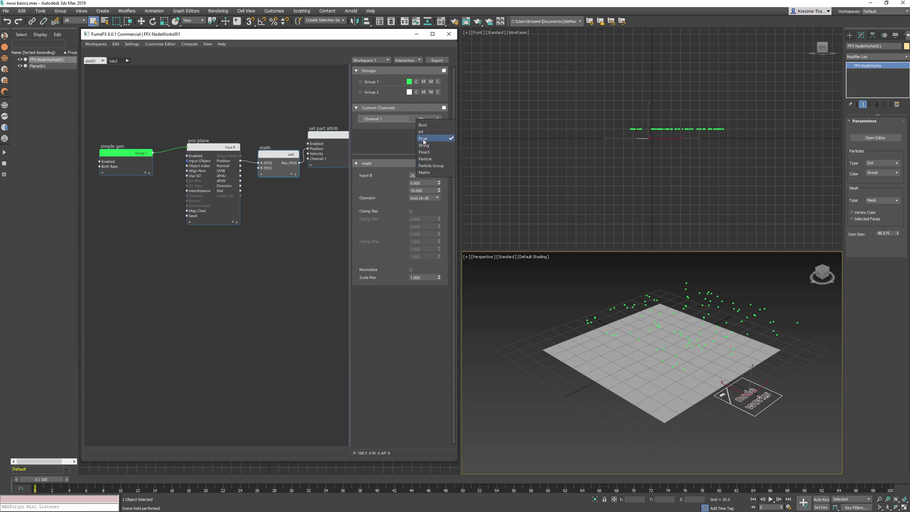
left_click(423, 140)
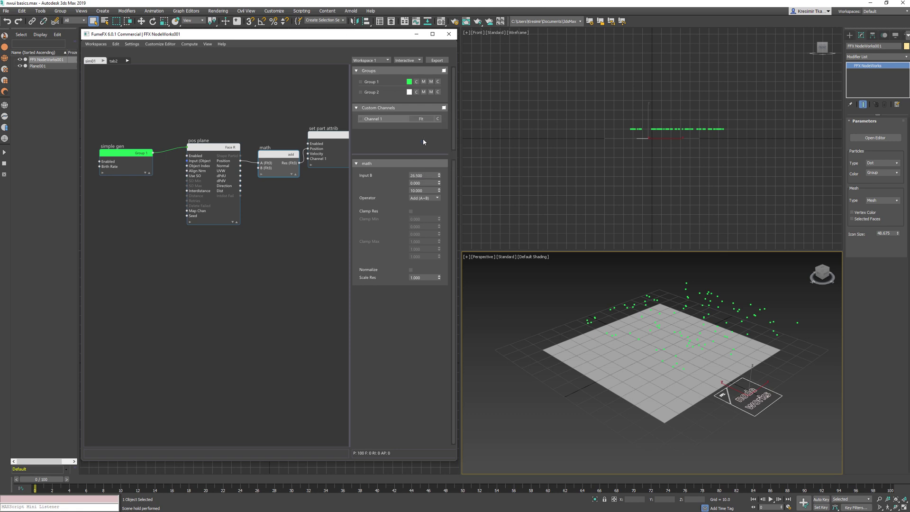
Step: Create a get part group node for Group 1, position it, and expand its outputs
left_click(125, 267)
right_click(118, 269)
mouse_move(135, 277)
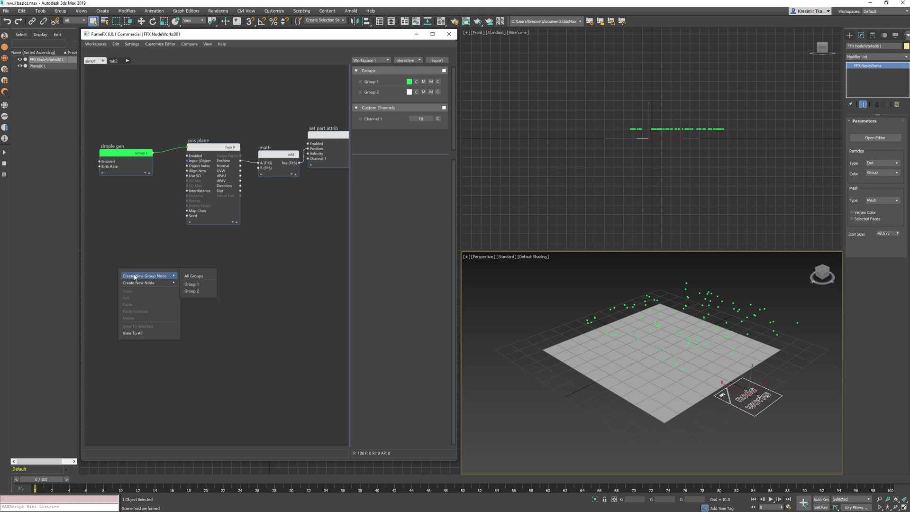
left_click(192, 284)
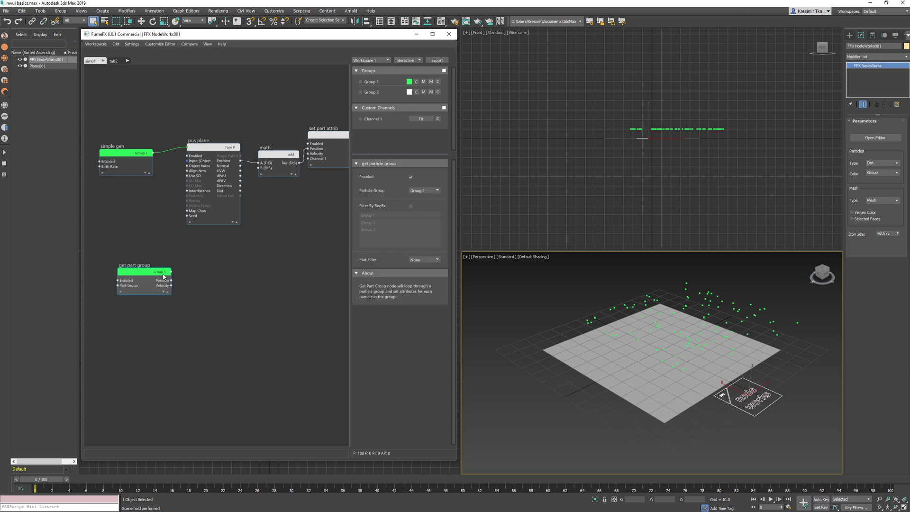
left_click_drag(160, 273, 143, 264)
left_click(146, 282)
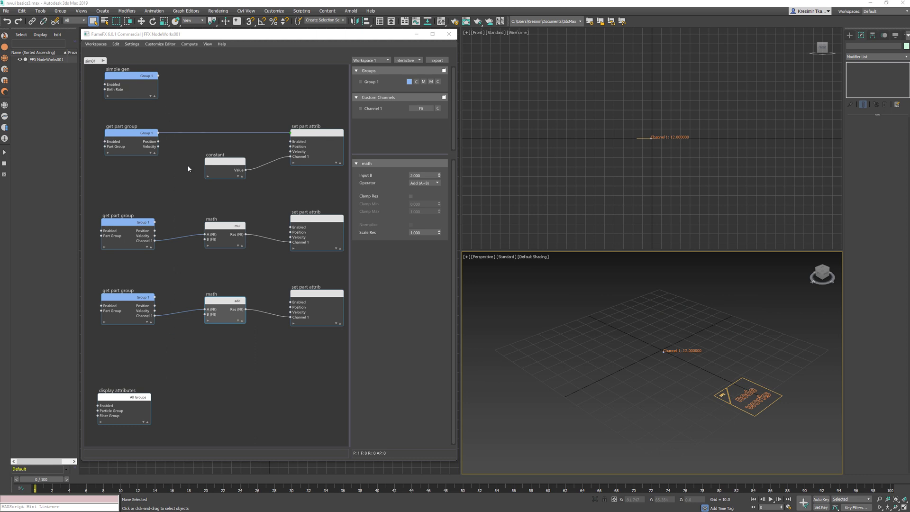
left_click(138, 142)
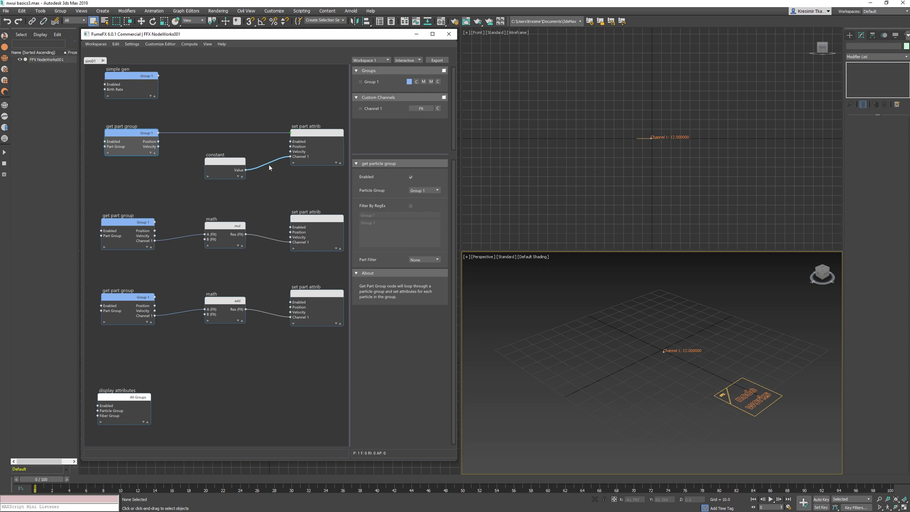
left_click(426, 109)
left_click(220, 166)
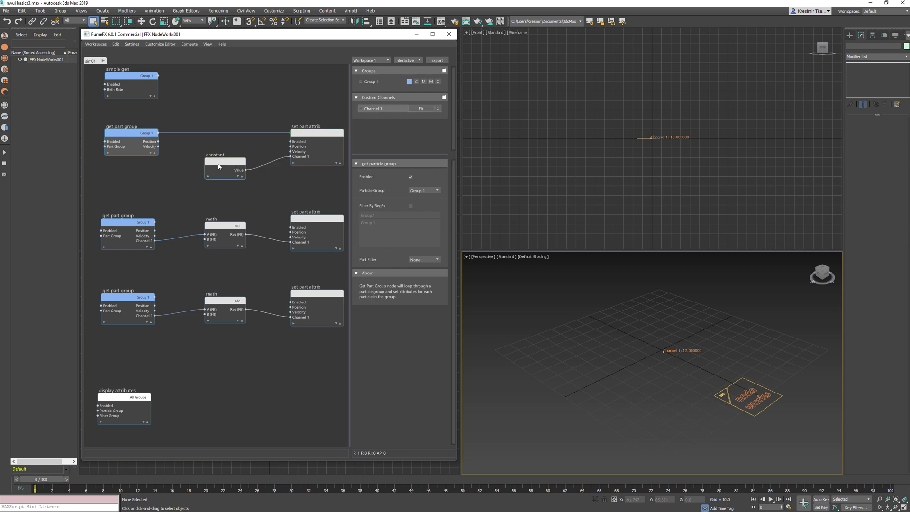
left_click(220, 166)
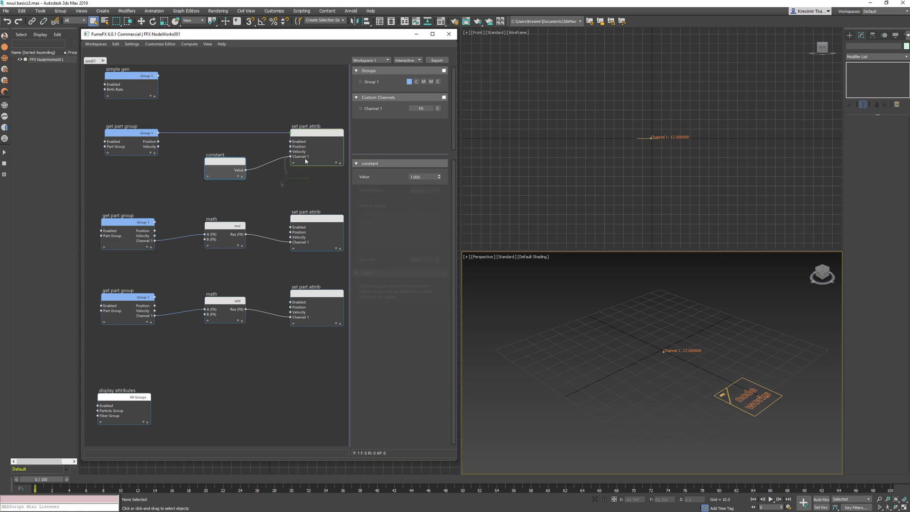
left_click(137, 221)
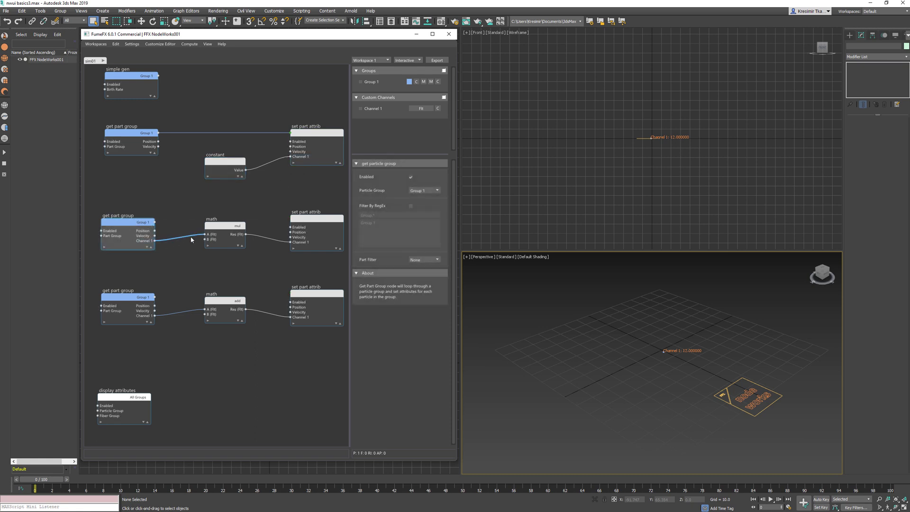
left_click(232, 235)
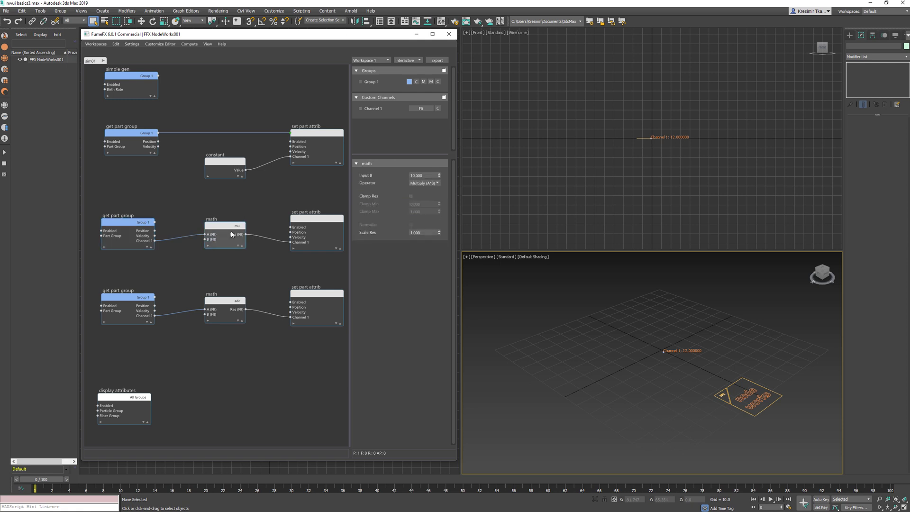
left_click(233, 304)
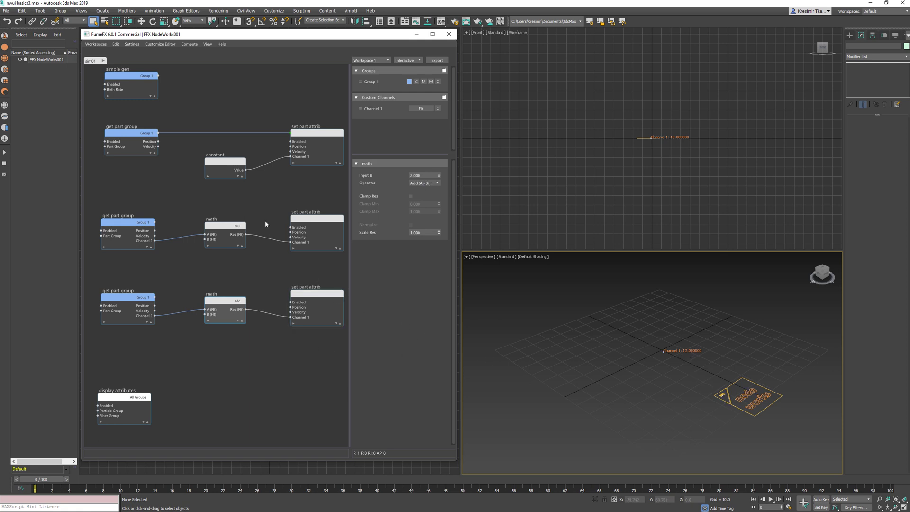
Step: Select the multiply branch, go to frame 1, and inspect the add and mul nodes
left_click_drag(99, 201, 315, 297)
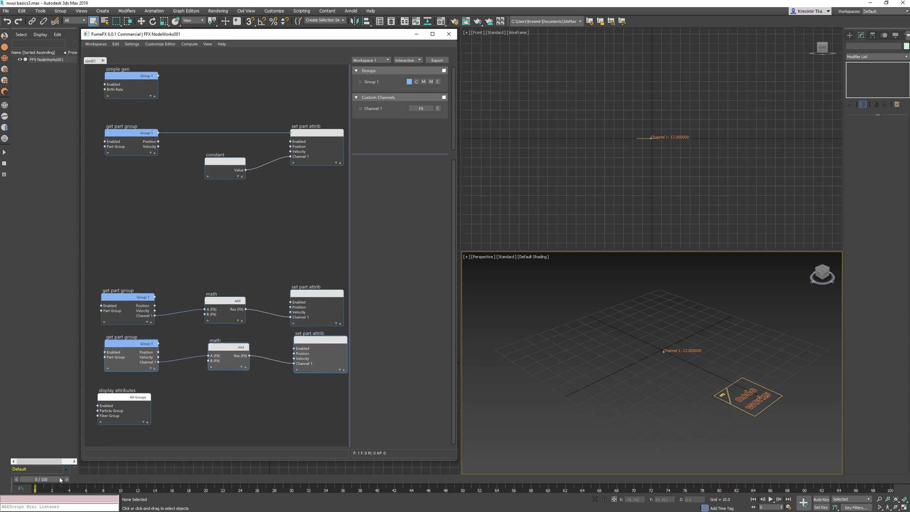
left_click(66, 480)
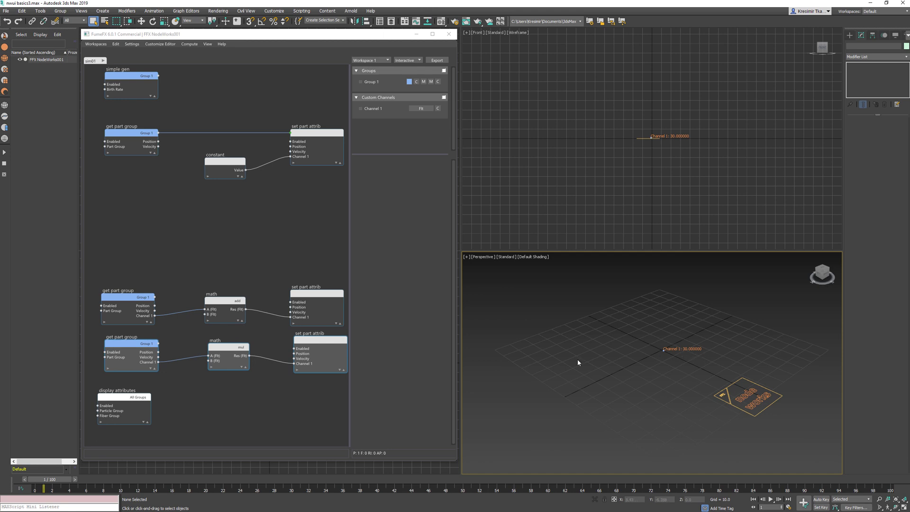
left_click(237, 300)
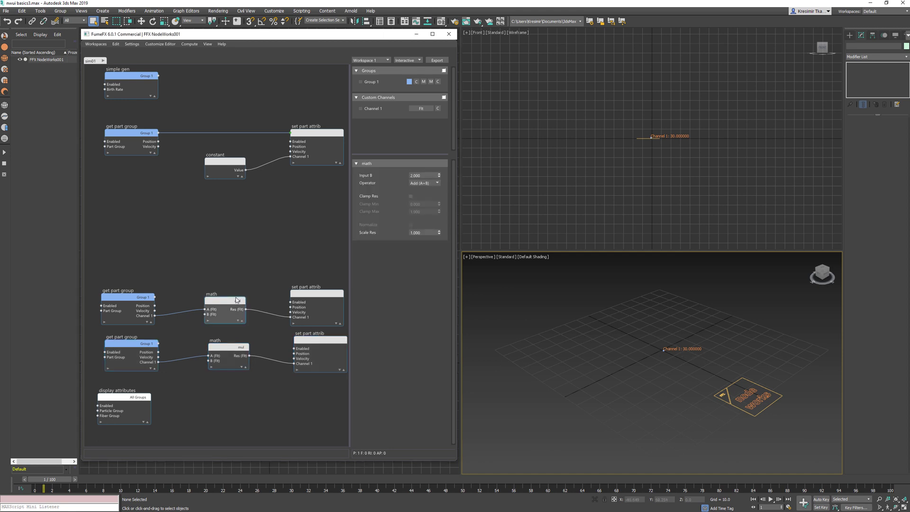
left_click(232, 350)
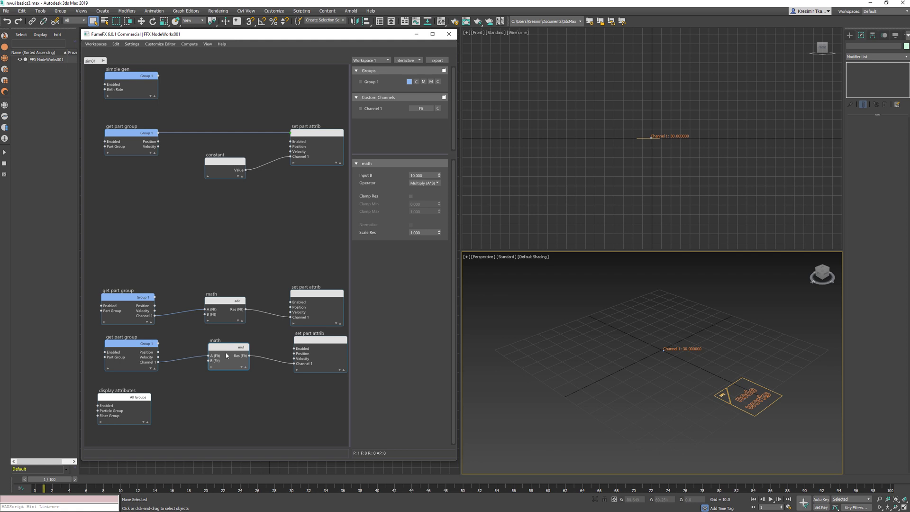